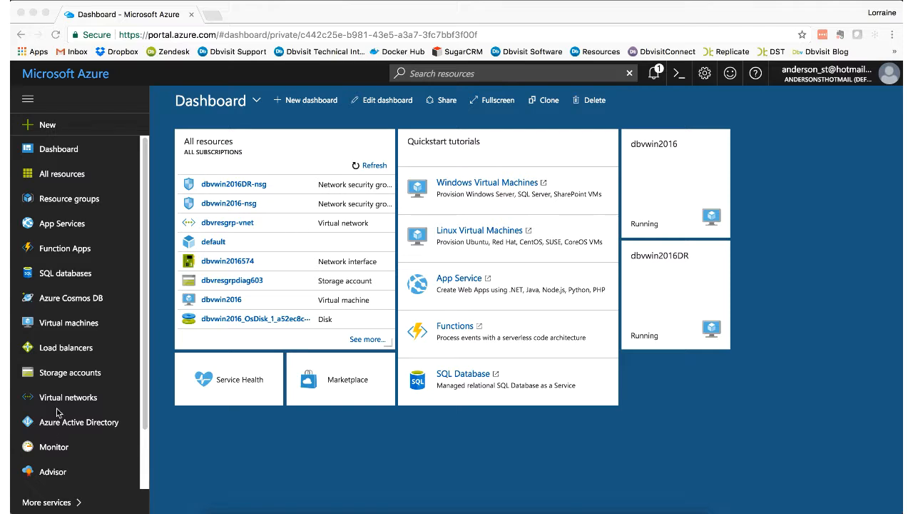
Go through Virtual machines and resource group dbvresgrp to the dbvwin2016-nsg security group
{"action": "left_click", "coordinate": [63, 324]}
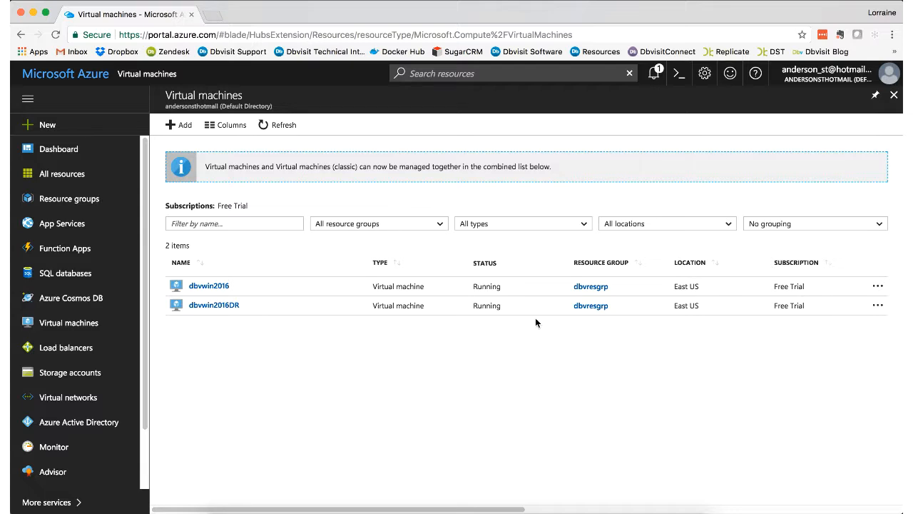
{"action": "left_click", "coordinate": [590, 287]}
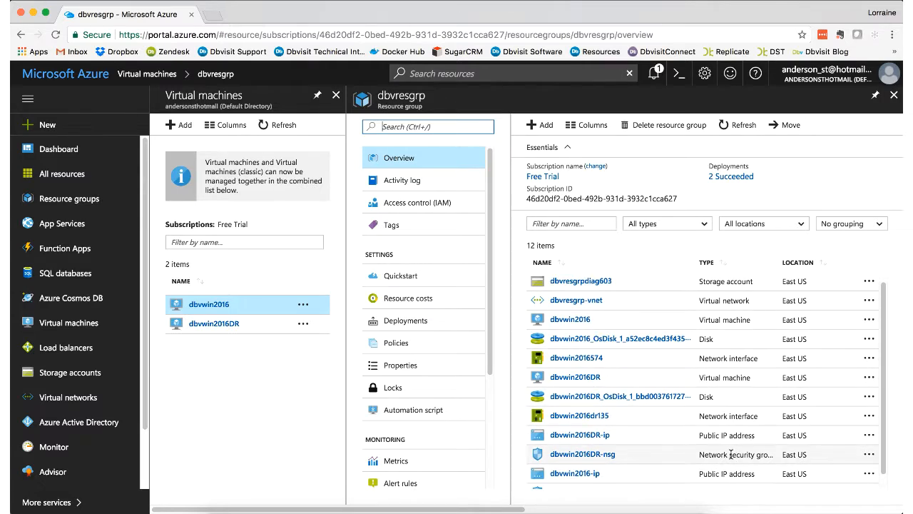
{"action": "scroll", "coordinate": [710, 455], "scroll_direction": "down", "scroll_amount": 1}
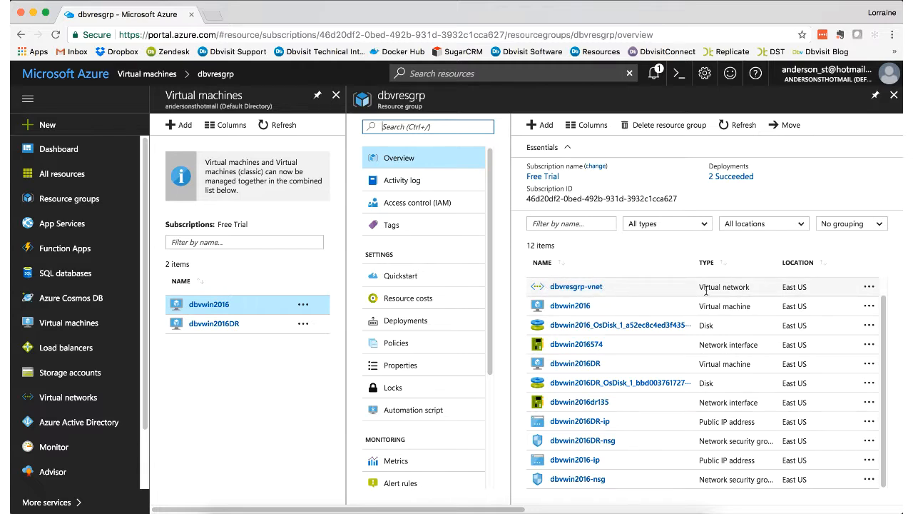
{"action": "left_click", "coordinate": [569, 481]}
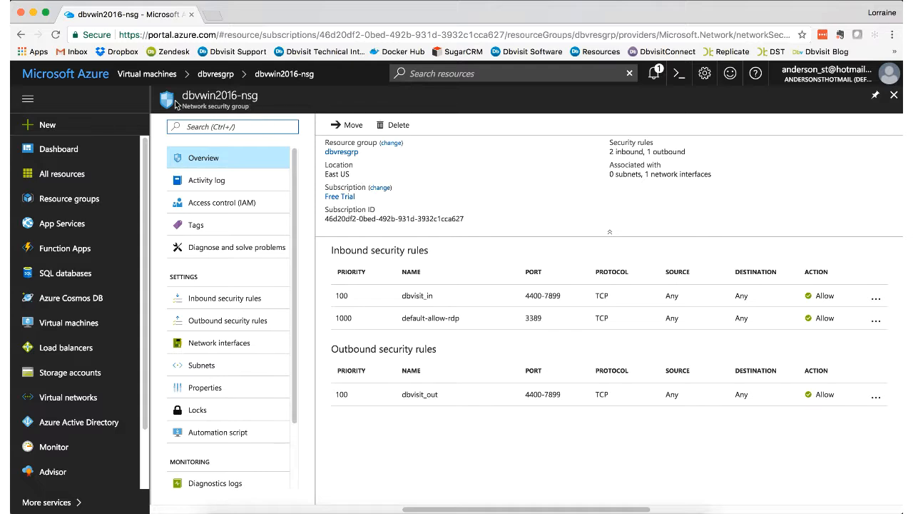
Inspect the dbvisit_in inbound rule, then return to the dbvresgrp resource list
{"action": "left_click_drag", "start_coordinate": [182, 95], "coordinate": [258, 96]}
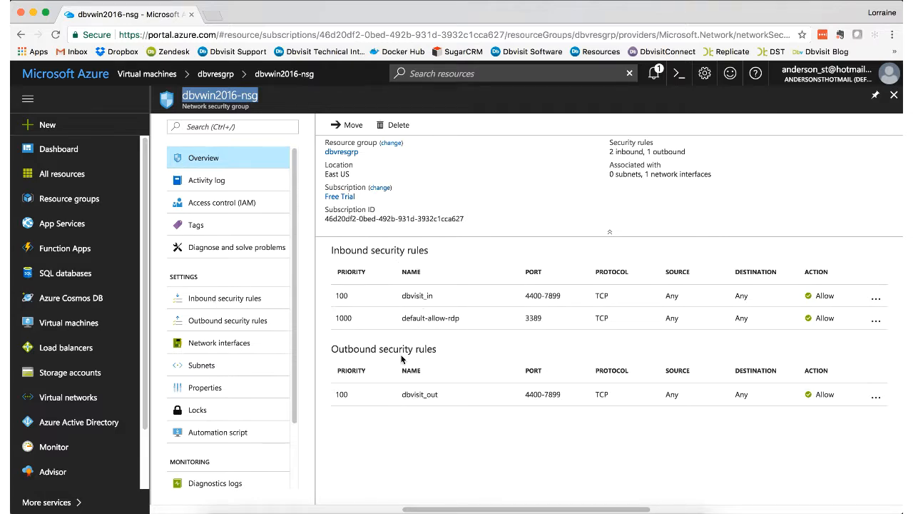
{"action": "left_click", "coordinate": [416, 295]}
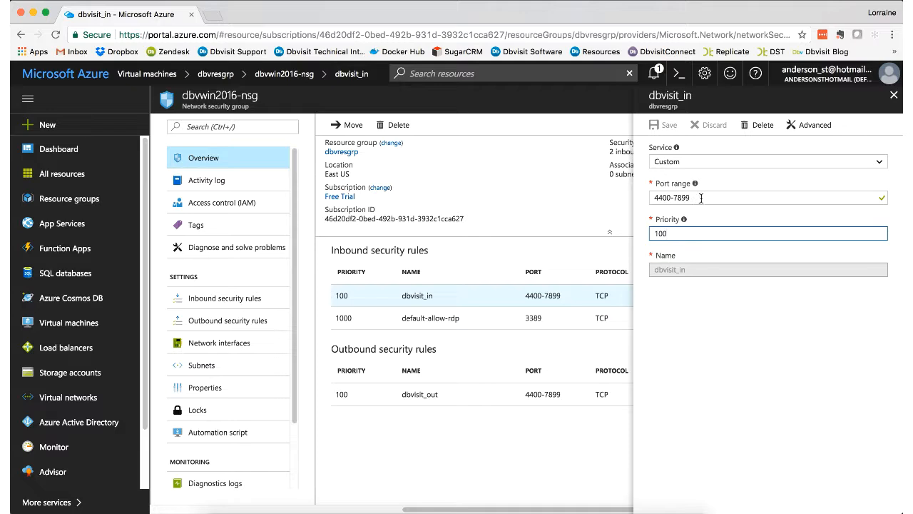
{"action": "left_click", "coordinate": [893, 95]}
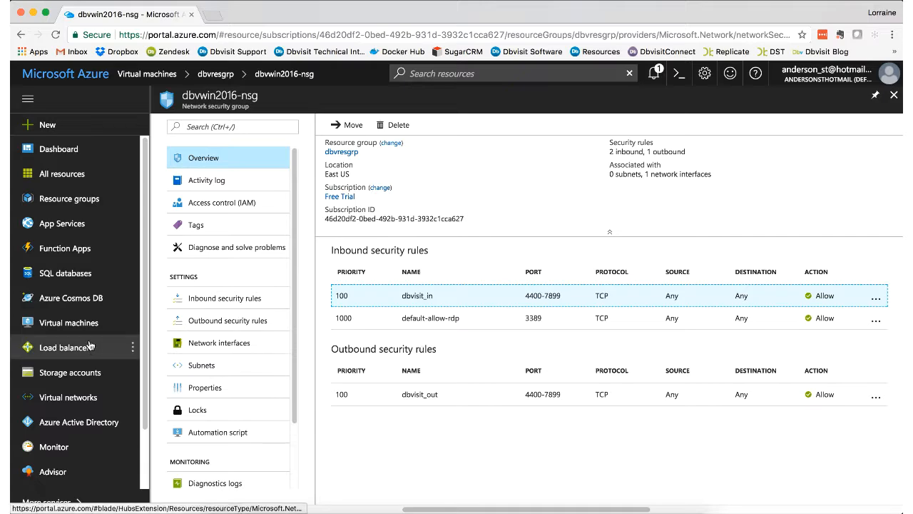
{"action": "left_click", "coordinate": [214, 75]}
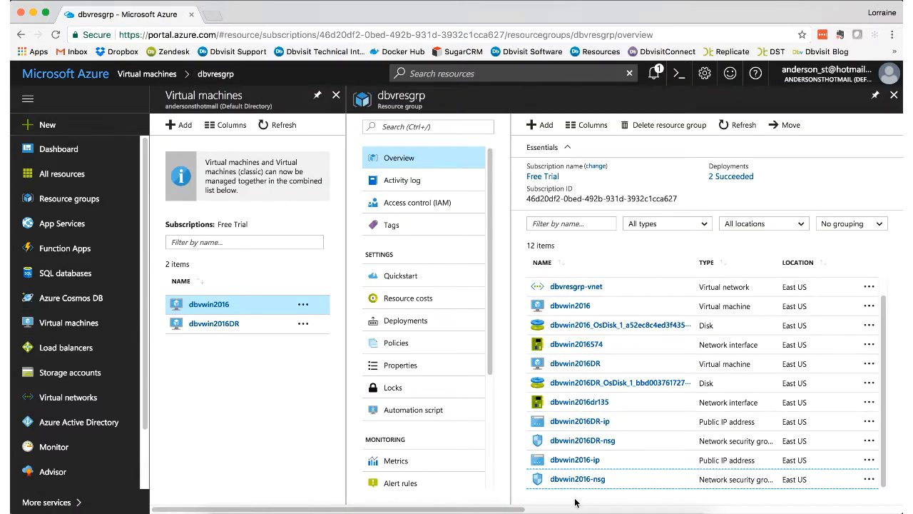
Check dbvwin2016DR-nsg, then view the dbvwin2016 VM overview with public IP 40.114.45.241
{"action": "left_click", "coordinate": [581, 441]}
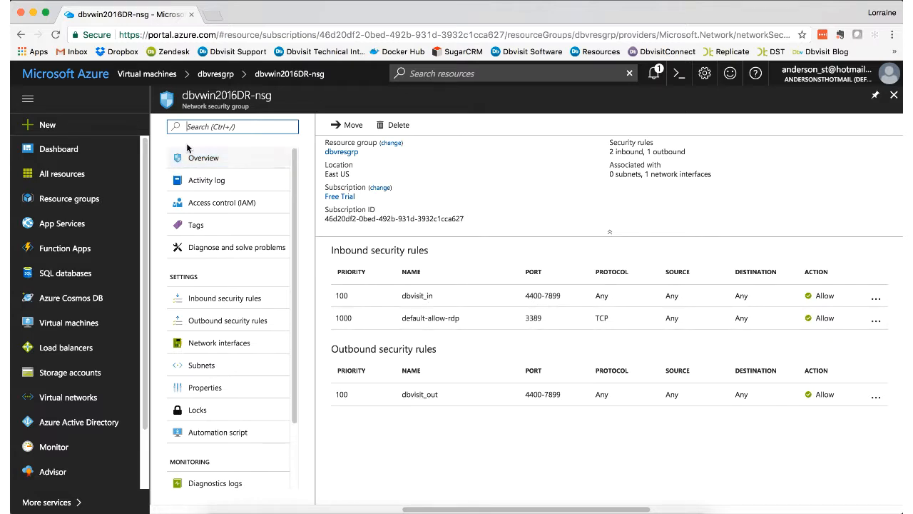
{"action": "left_click", "coordinate": [59, 327]}
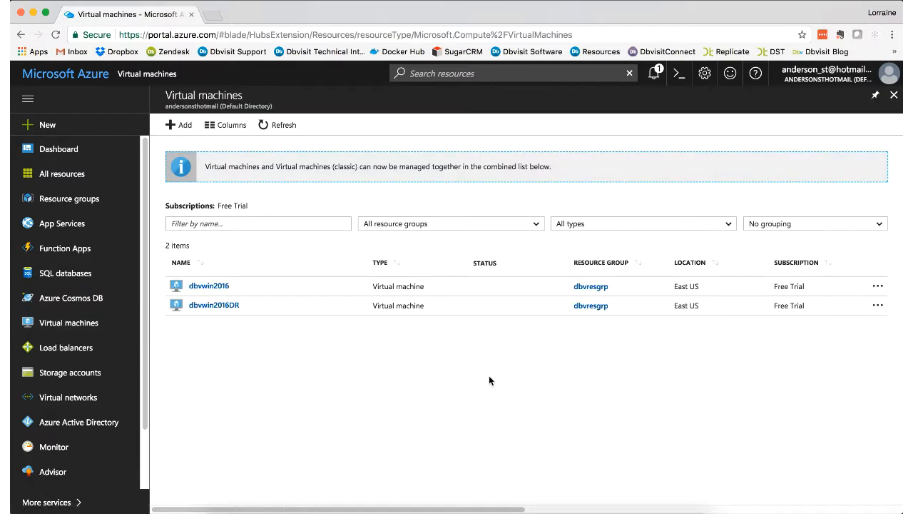
{"action": "left_click", "coordinate": [209, 286]}
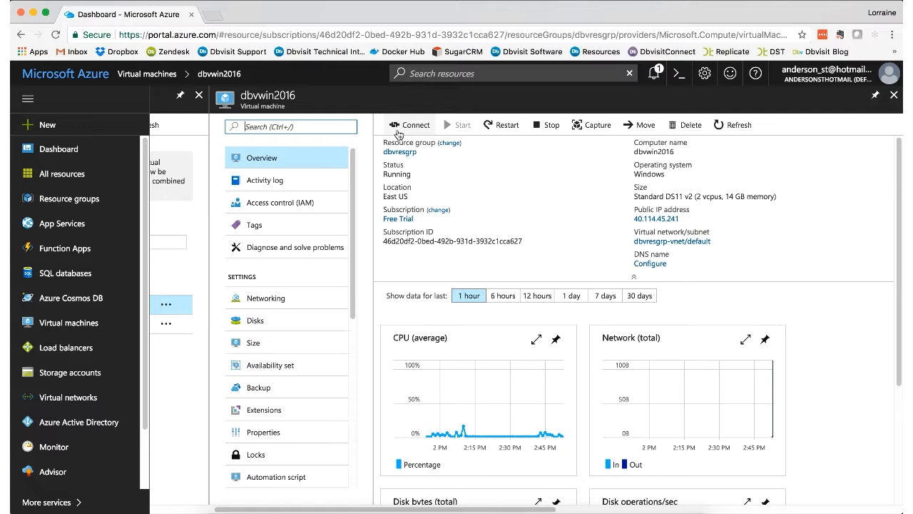
{"action": "mouse_move", "coordinate": [524, 507]}
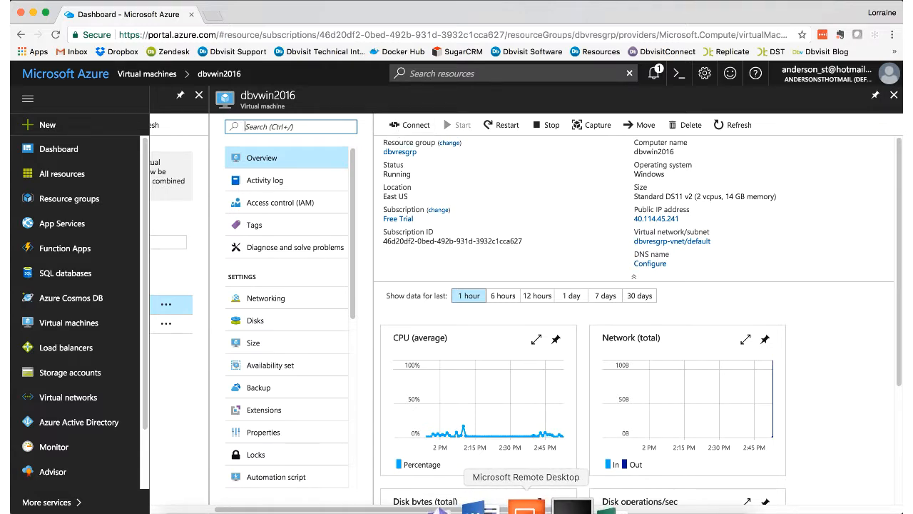
Review the saved dbvwin2016 connection: PC address 40.114.45.241 and folder redirection settings
{"action": "left_click", "coordinate": [525, 508]}
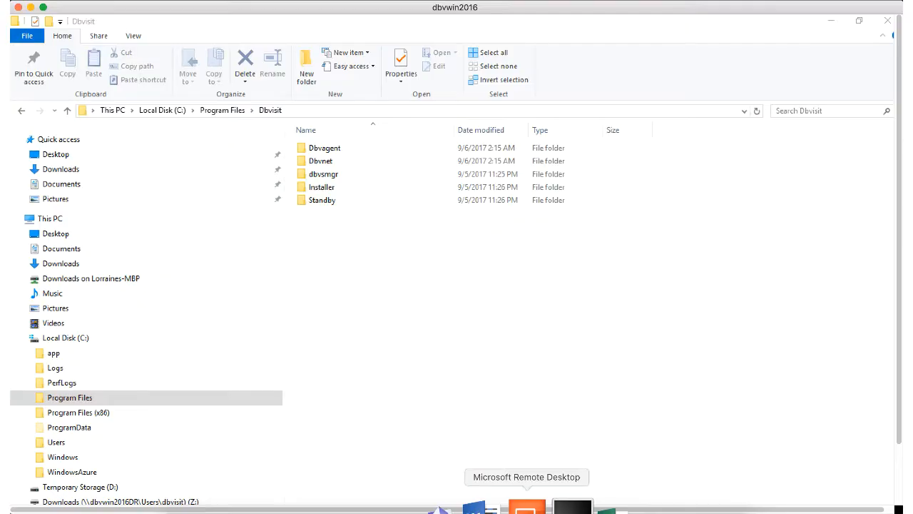
{"action": "right_click", "coordinate": [526, 507]}
{"action": "left_click", "coordinate": [542, 407]}
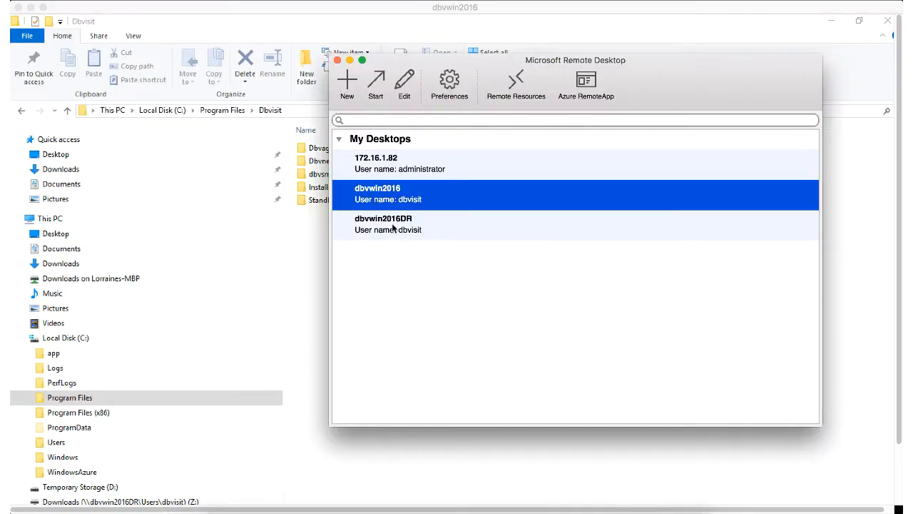
{"action": "left_click", "coordinate": [405, 85]}
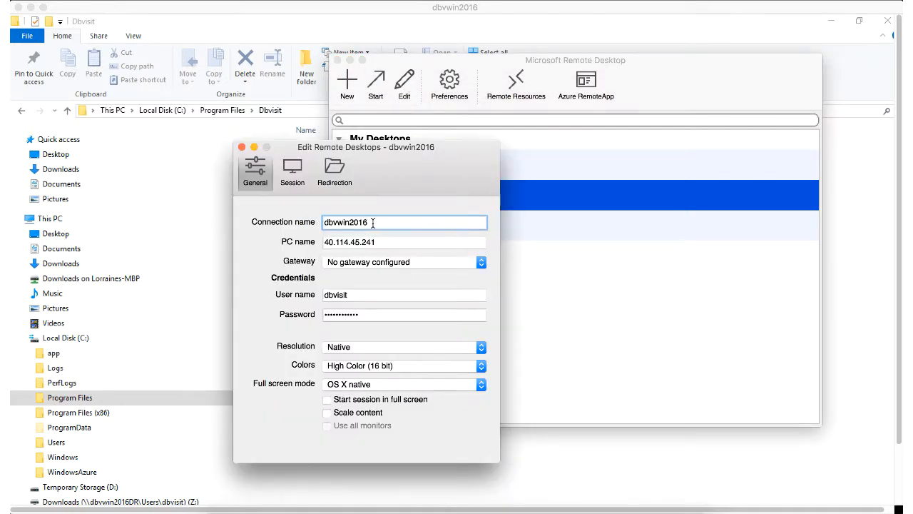
{"action": "left_click_drag", "start_coordinate": [373, 223], "coordinate": [320, 223]}
{"action": "left_click_drag", "start_coordinate": [385, 243], "coordinate": [329, 242]}
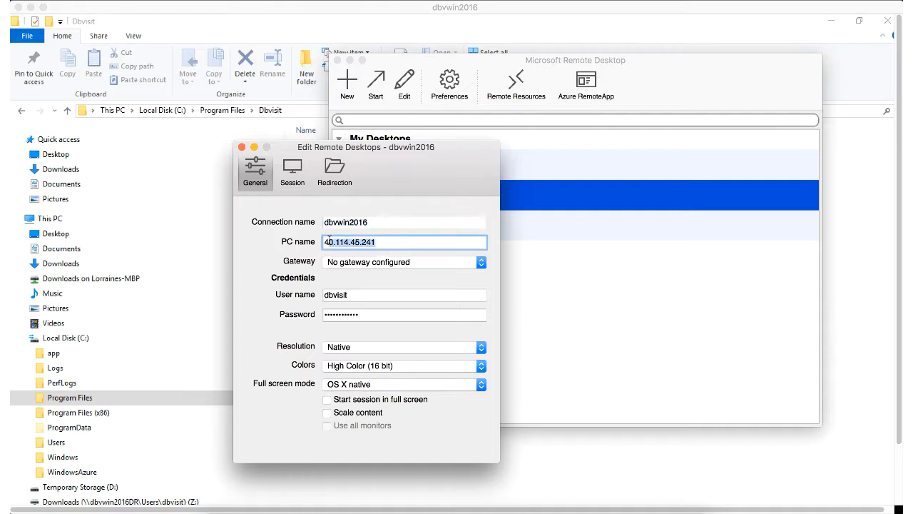
{"action": "left_click", "coordinate": [325, 183]}
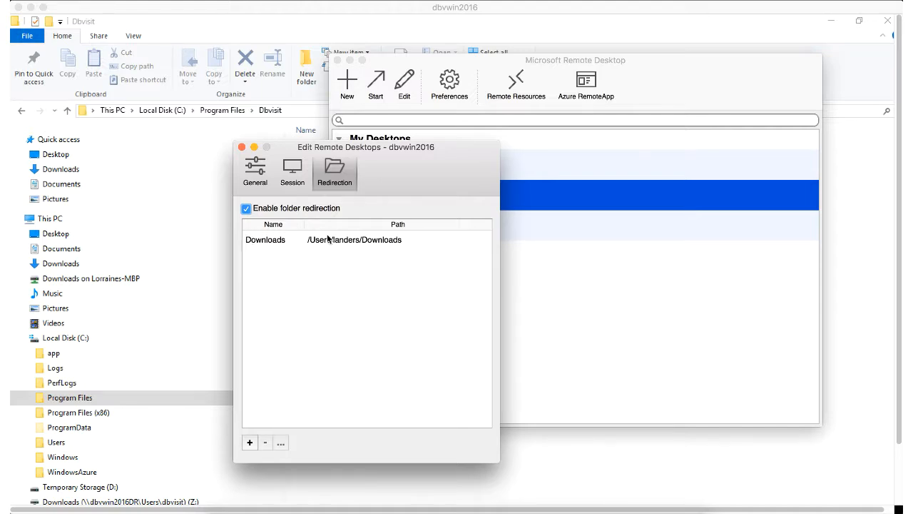
{"action": "left_click", "coordinate": [242, 148]}
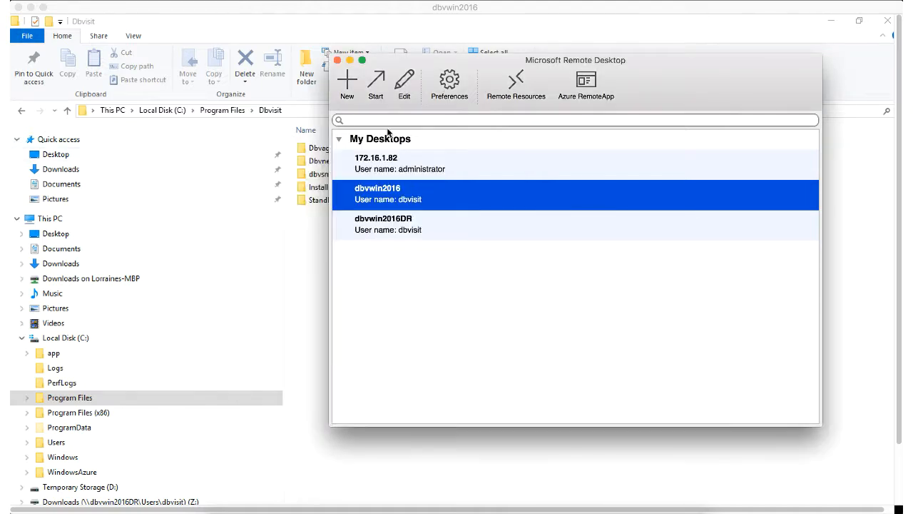
Return to the dbvwin2016 remote session showing the C:\Program Files\Dbvisit folder
{"action": "double_click", "coordinate": [368, 200]}
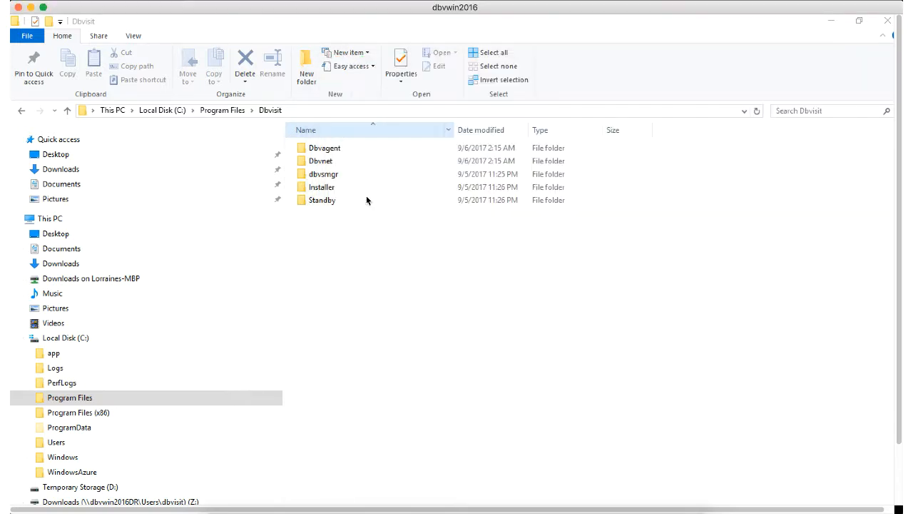
{"action": "left_click", "coordinate": [31, 8]}
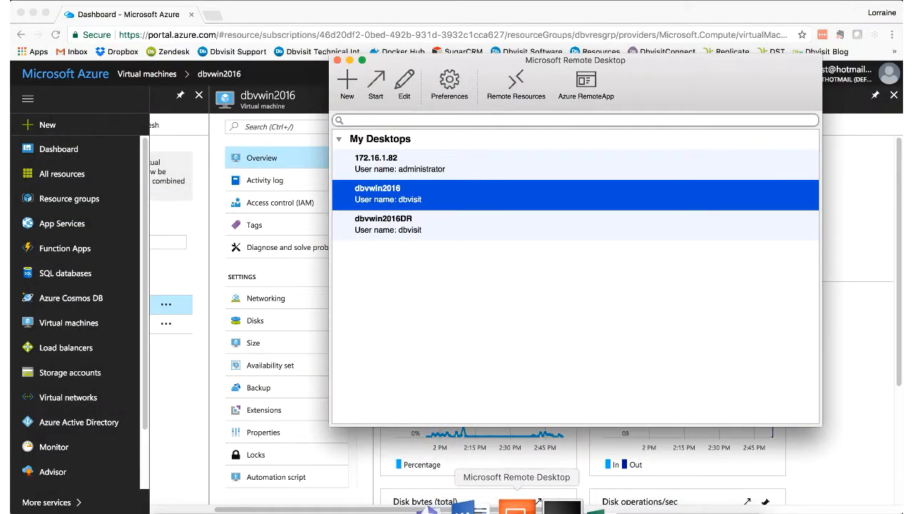
{"action": "right_click", "coordinate": [517, 508]}
{"action": "left_click", "coordinate": [535, 394]}
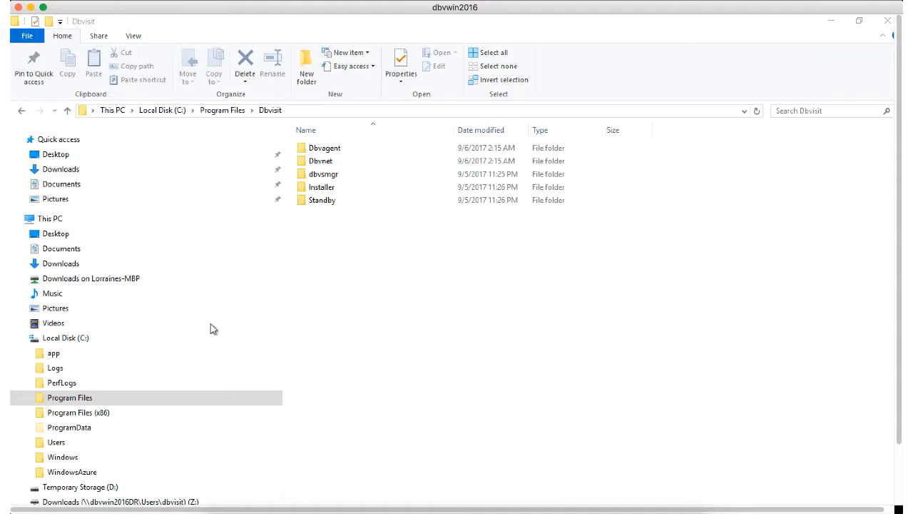
In Windows Firewall, check inbound rule dbvisit_in allows local ports 7890, 7891, 4433
{"action": "scroll", "coordinate": [210, 324], "scroll_direction": "down", "scroll_amount": 3}
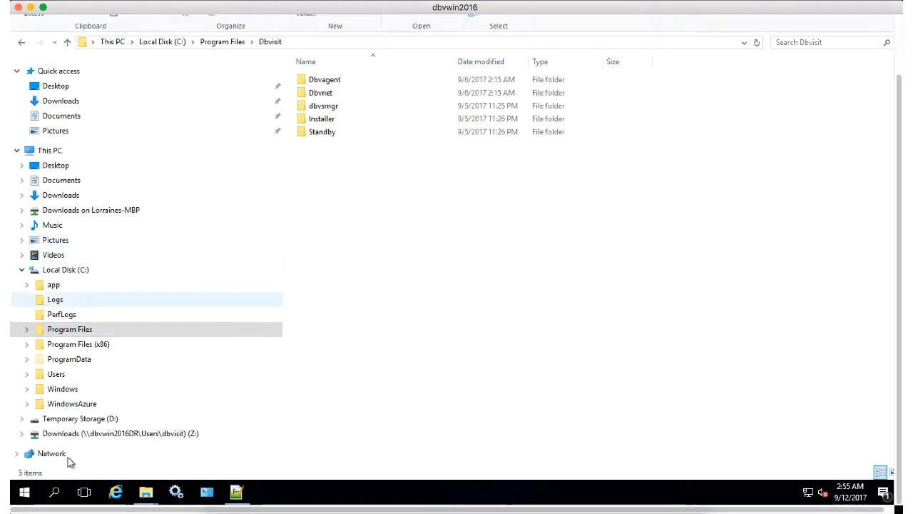
{"action": "left_click", "coordinate": [28, 489]}
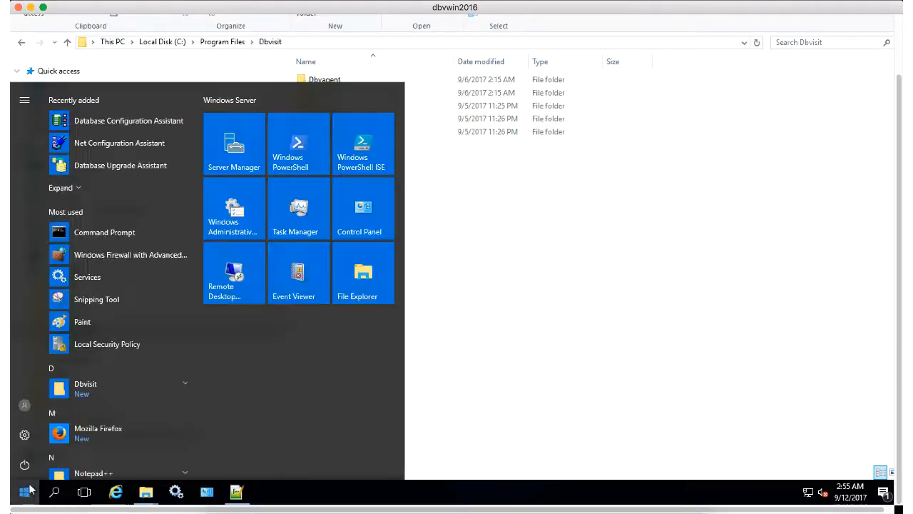
{"action": "left_click", "coordinate": [88, 258]}
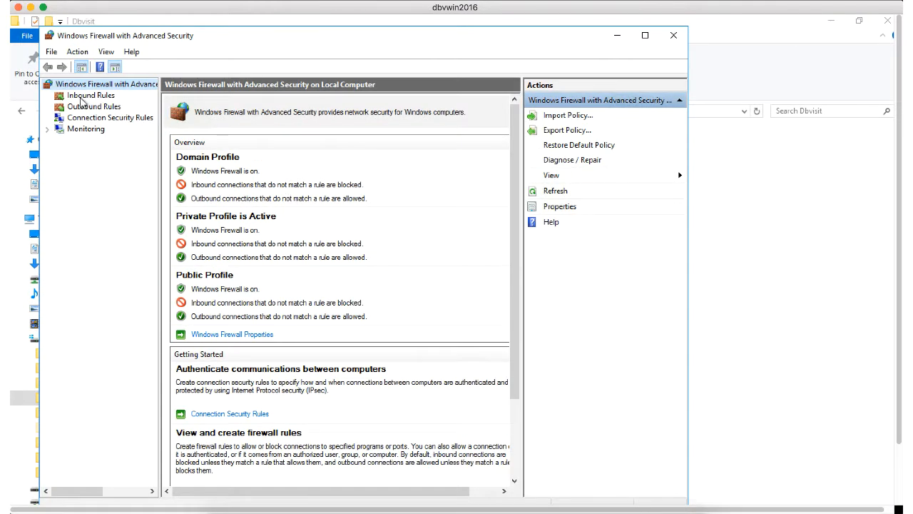
{"action": "left_click", "coordinate": [84, 97]}
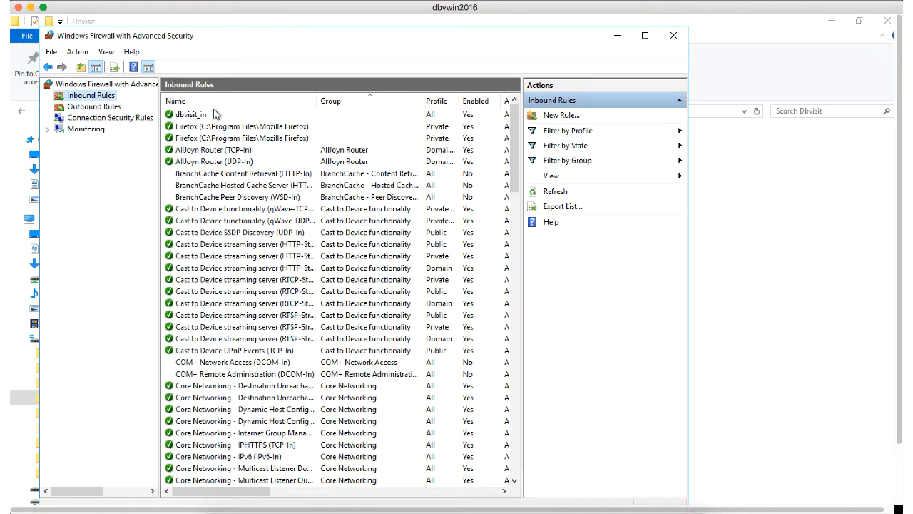
{"action": "double_click", "coordinate": [194, 116]}
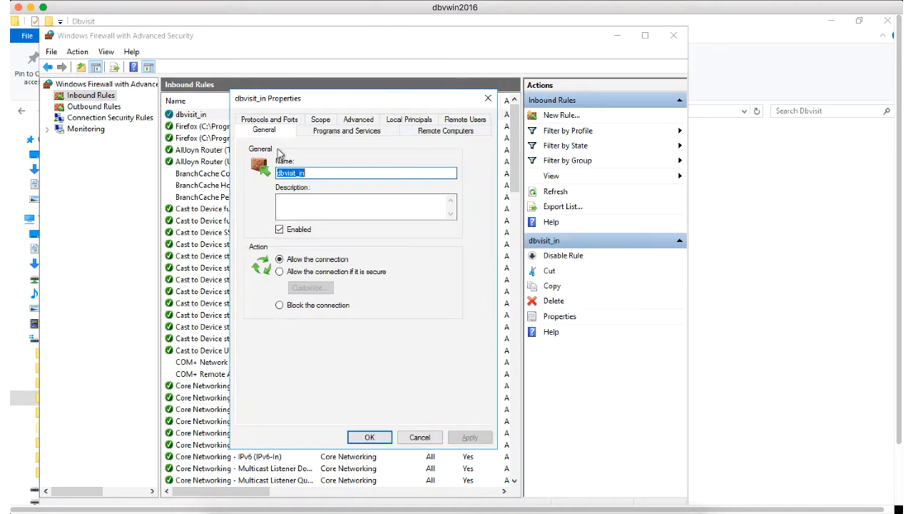
{"action": "left_click", "coordinate": [269, 119]}
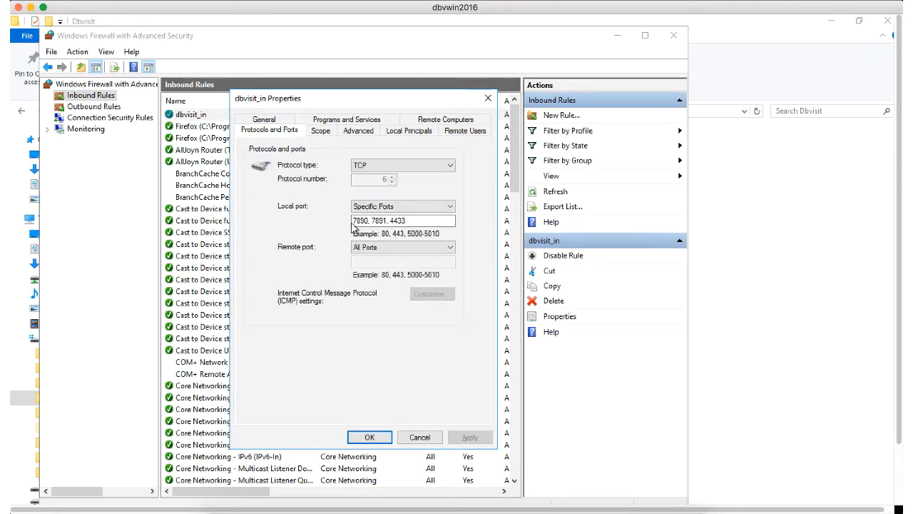
{"action": "left_click_drag", "start_coordinate": [425, 227], "coordinate": [328, 221]}
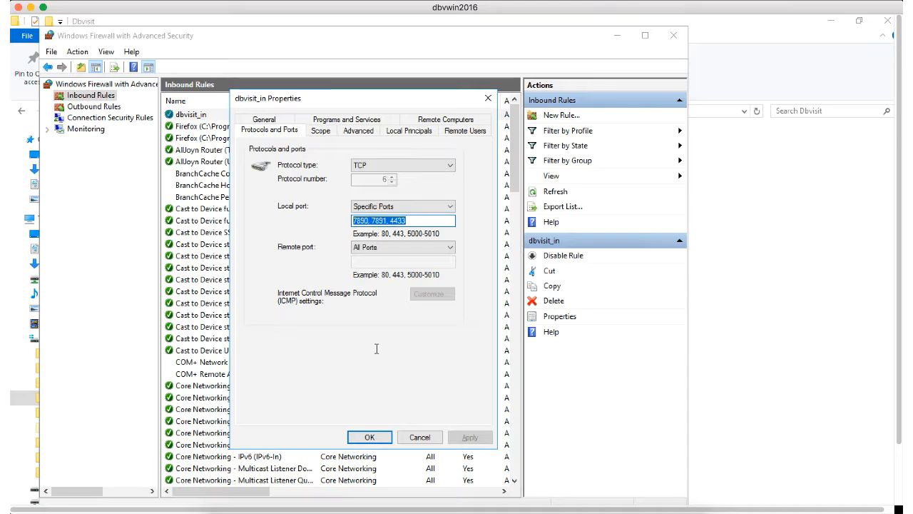
{"action": "left_click", "coordinate": [366, 437]}
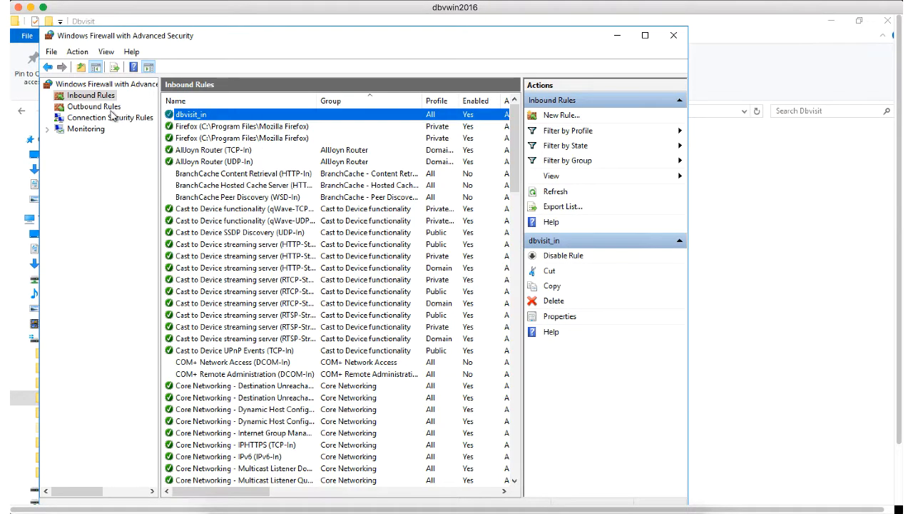
Set outbound rule dbvisit_out to TCP remote ports 7890, 7891, 4433 and close the firewall
{"action": "left_click", "coordinate": [110, 107]}
{"action": "double_click", "coordinate": [191, 114]}
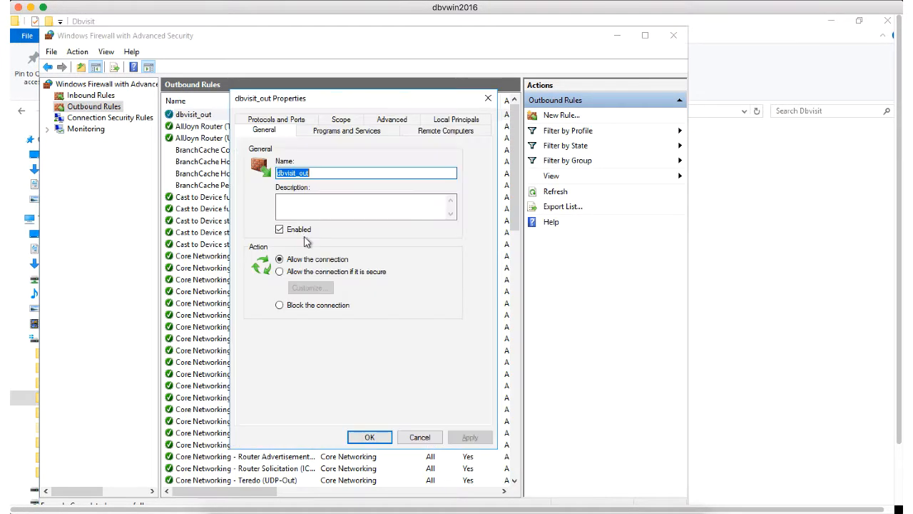
{"action": "left_click", "coordinate": [263, 119]}
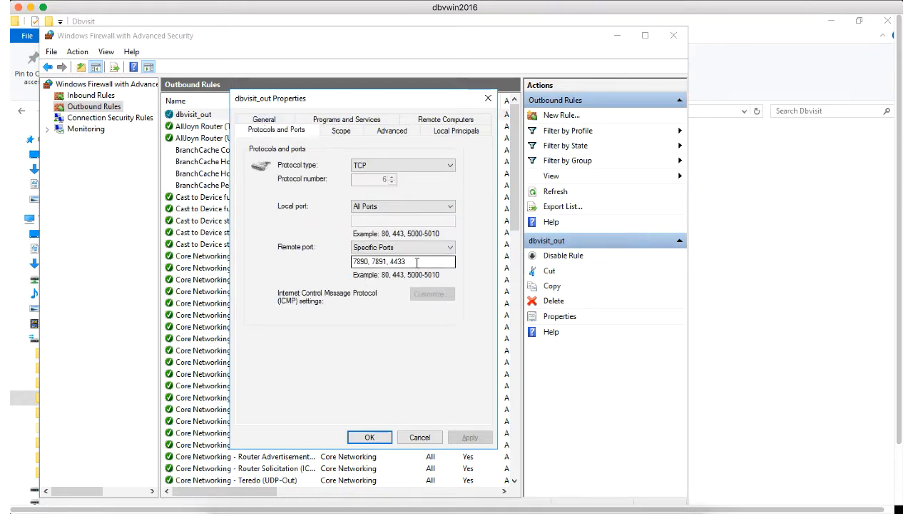
{"action": "left_click", "coordinate": [377, 437]}
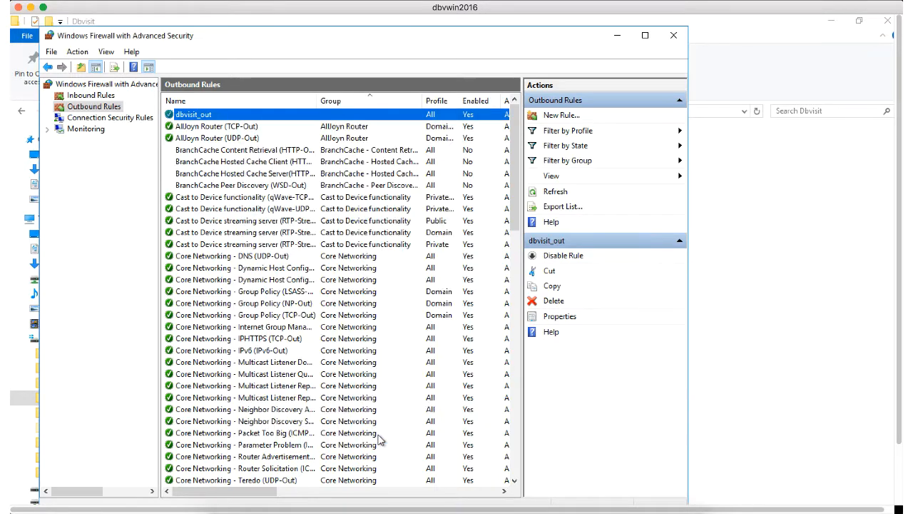
{"action": "left_click", "coordinate": [674, 36]}
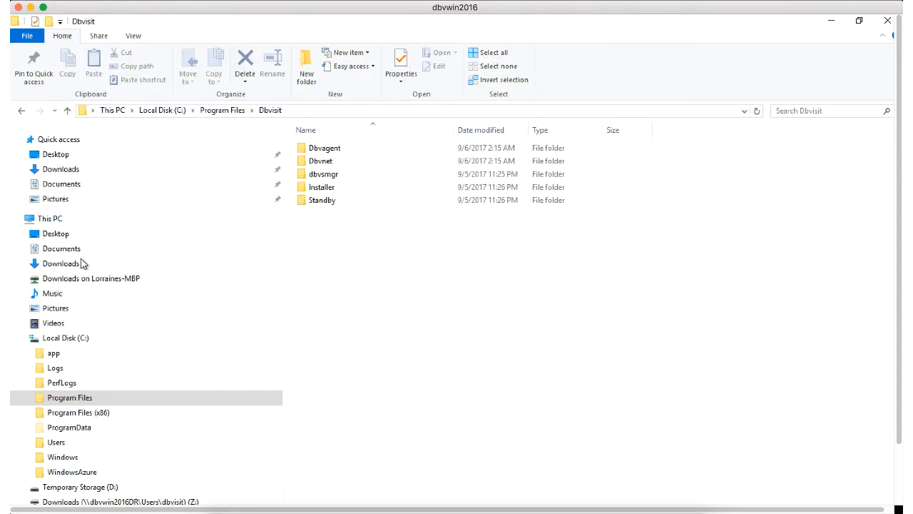
{"action": "scroll", "coordinate": [90, 289], "scroll_direction": "down", "scroll_amount": 2}
{"action": "scroll", "coordinate": [83, 449], "scroll_direction": "down", "scroll_amount": 2}
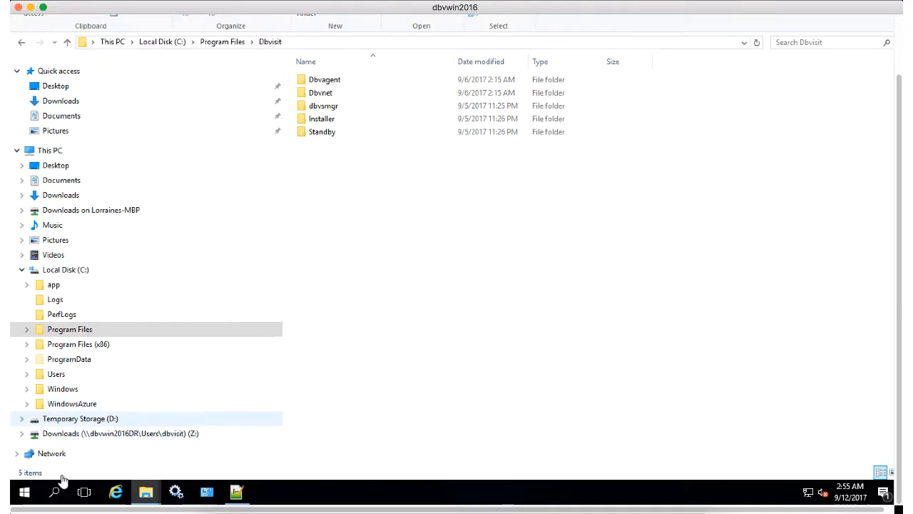
Open the Ethernet 3 connection properties from Control Panel's Network and Sharing Center
{"action": "left_click", "coordinate": [24, 492]}
{"action": "left_click", "coordinate": [421, 270]}
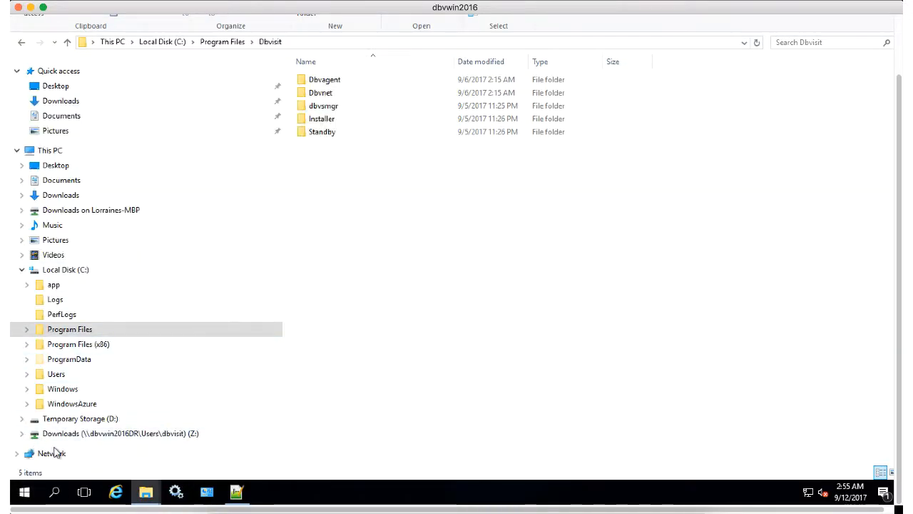
{"action": "left_click", "coordinate": [25, 492]}
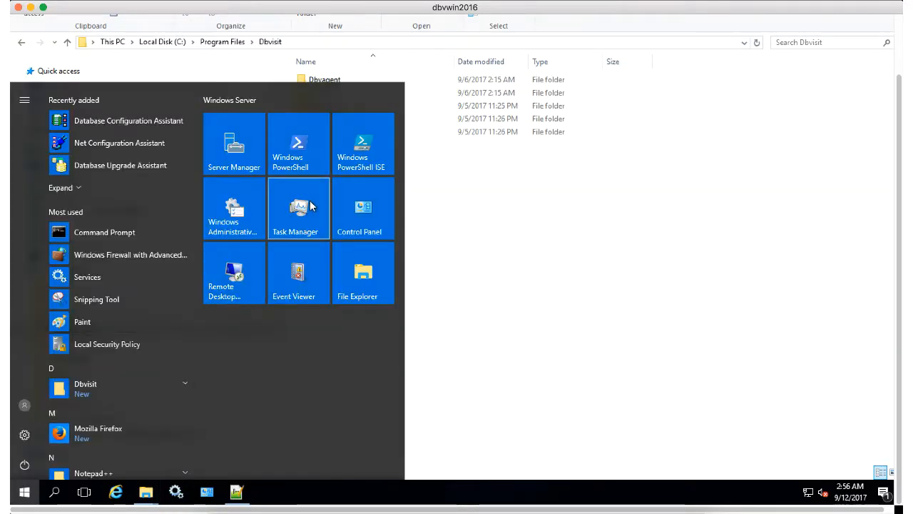
{"action": "left_click", "coordinate": [366, 214]}
{"action": "left_click", "coordinate": [364, 200]}
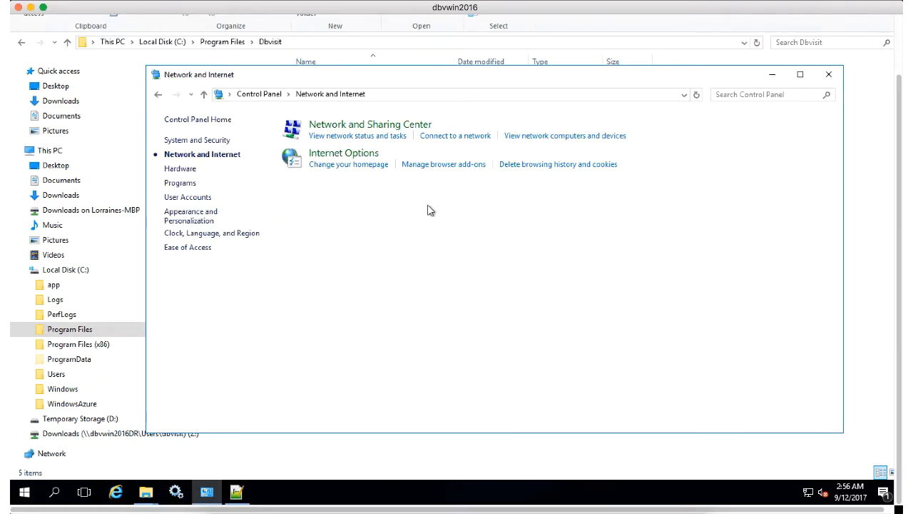
{"action": "left_click", "coordinate": [360, 137]}
{"action": "left_click", "coordinate": [553, 168]}
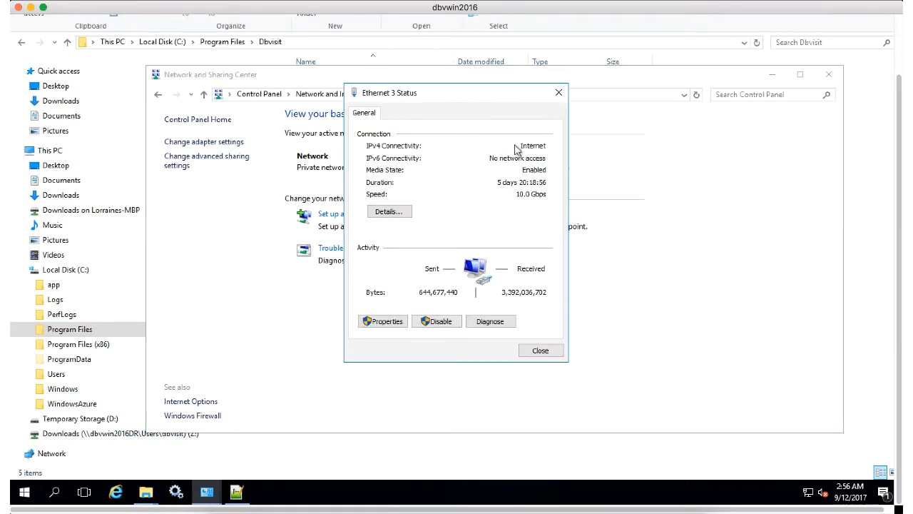
{"action": "left_click", "coordinate": [385, 326]}
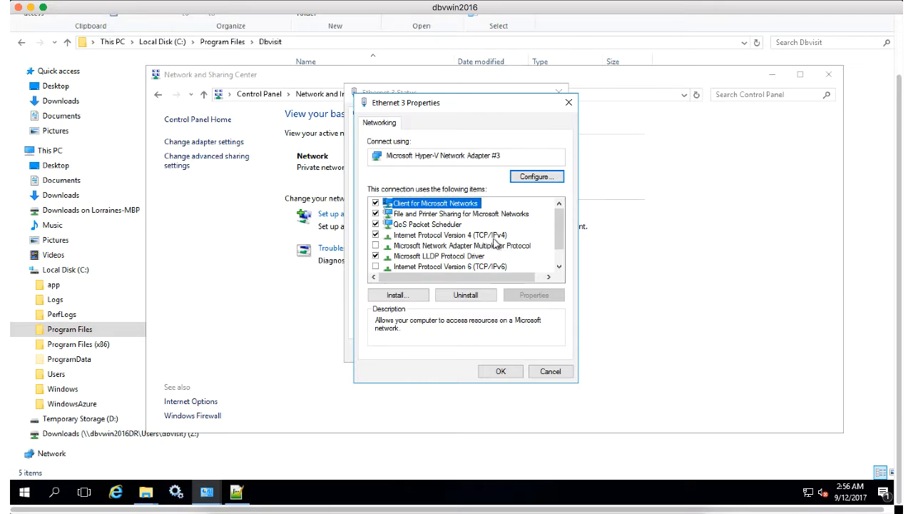
Inspect the Ethernet 3 IPv4 advanced TCP/IP settings, then close all network windows
{"action": "left_click", "coordinate": [404, 236]}
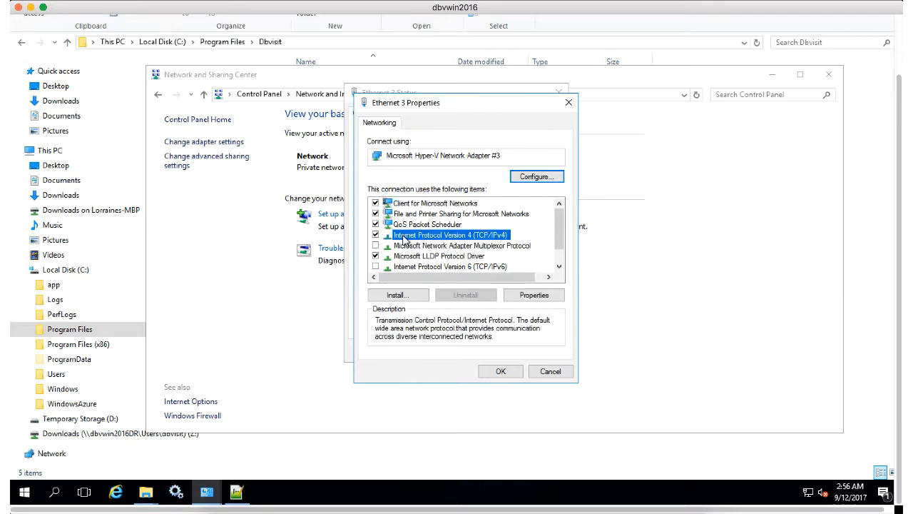
{"action": "left_click", "coordinate": [519, 297]}
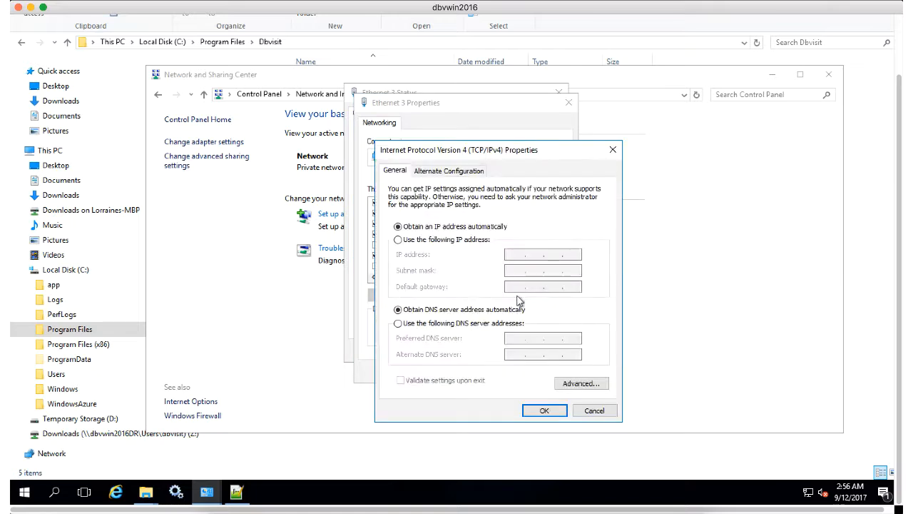
{"action": "left_click", "coordinate": [577, 390]}
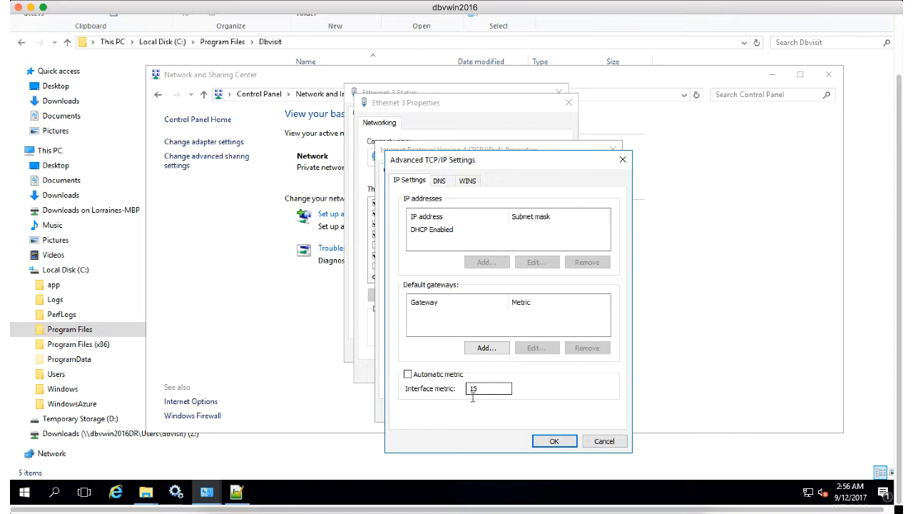
{"action": "left_click", "coordinate": [546, 443]}
{"action": "left_click", "coordinate": [540, 414]}
{"action": "left_click", "coordinate": [489, 371]}
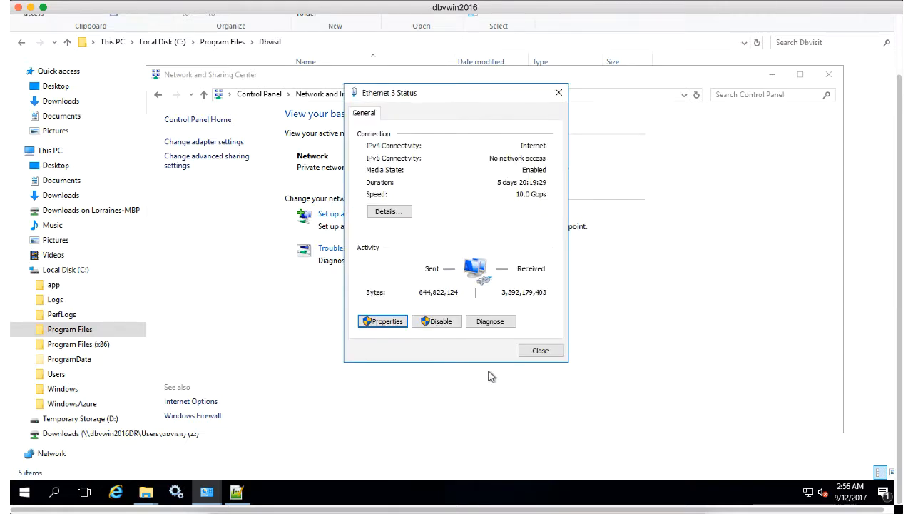
{"action": "left_click", "coordinate": [542, 351]}
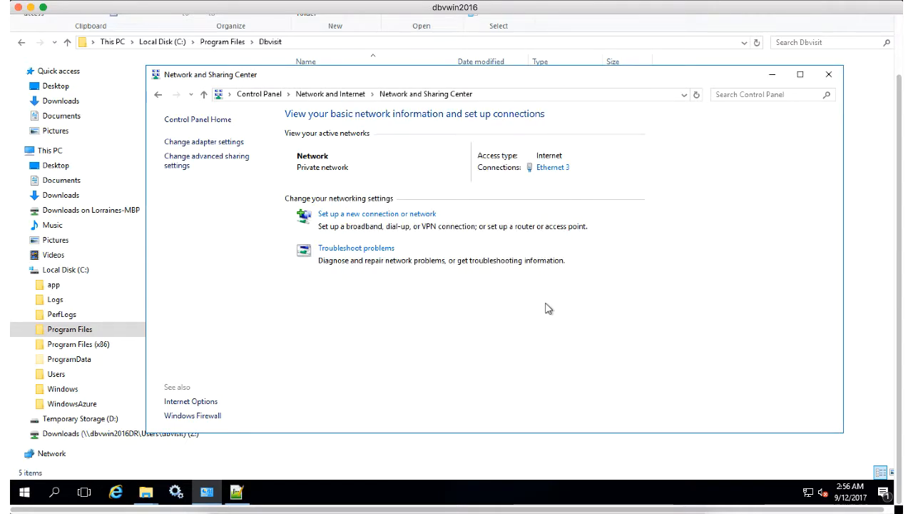
{"action": "left_click", "coordinate": [827, 75]}
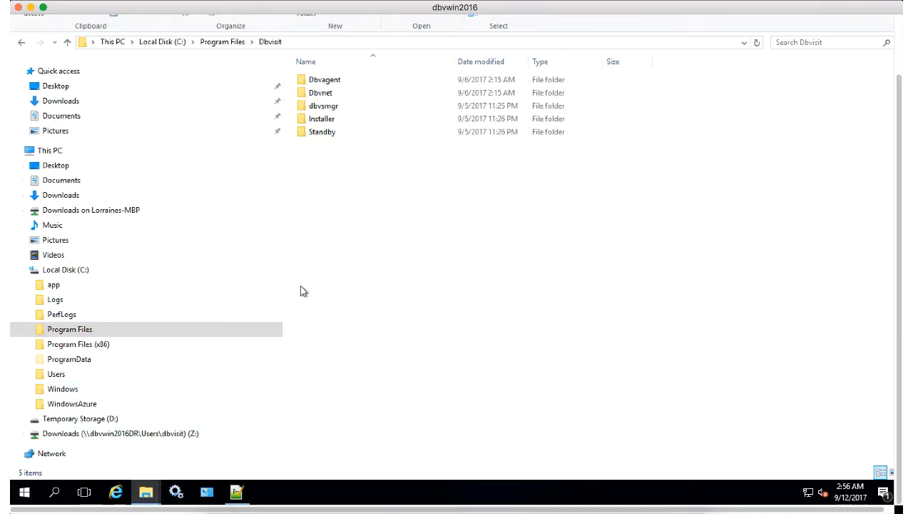
{"action": "left_click", "coordinate": [23, 493]}
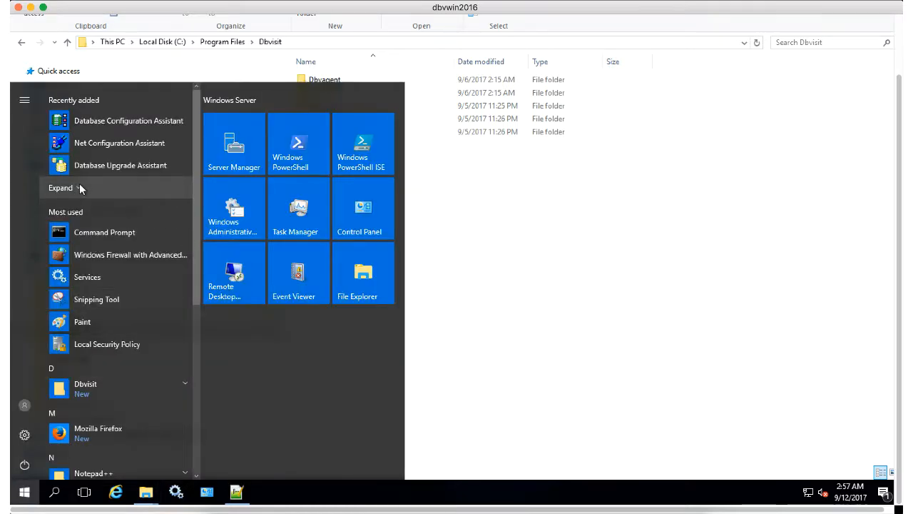
Confirm in Local Security Policy that Log on as a service lists oracle, dbvisit and NT SERVICE
{"action": "left_click", "coordinate": [236, 217]}
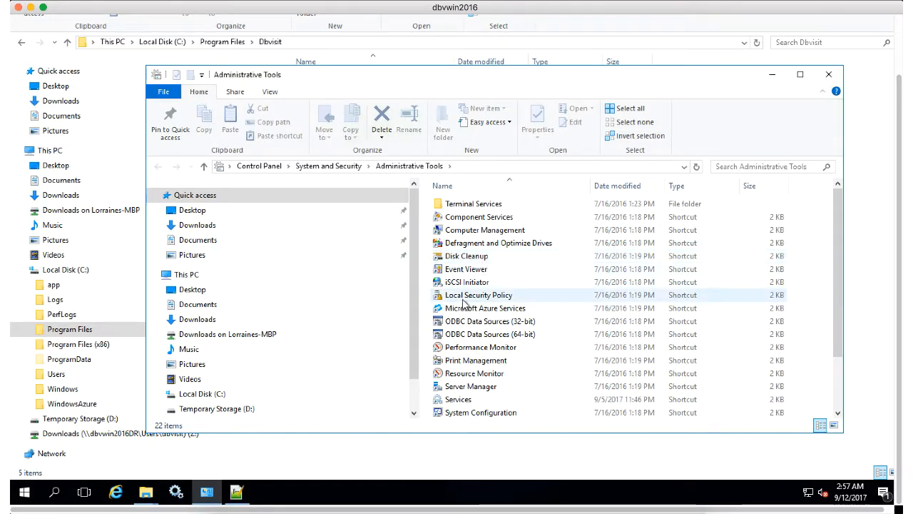
{"action": "double_click", "coordinate": [463, 301]}
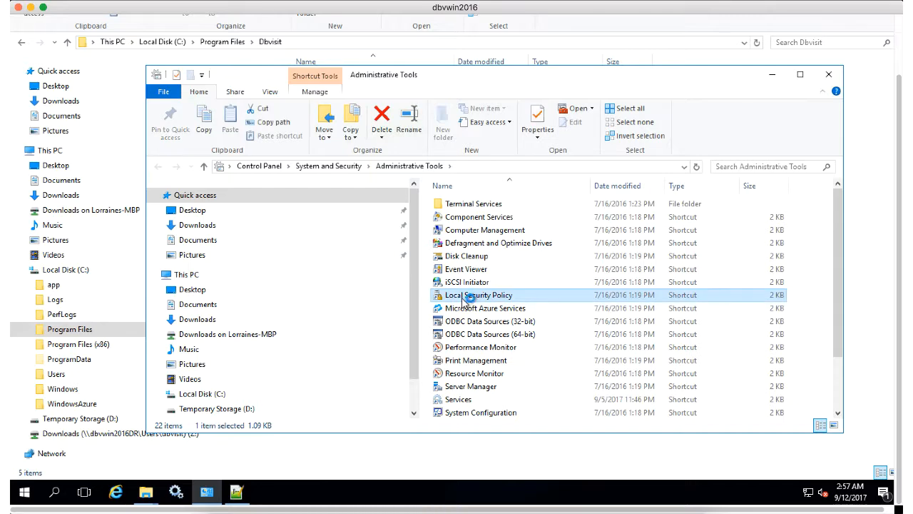
{"action": "left_click", "coordinate": [22, 95]}
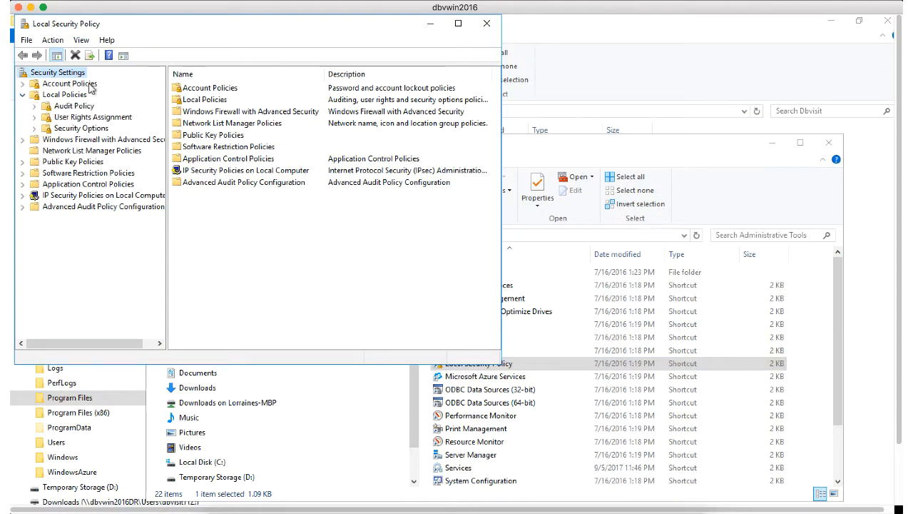
{"action": "left_click", "coordinate": [93, 117]}
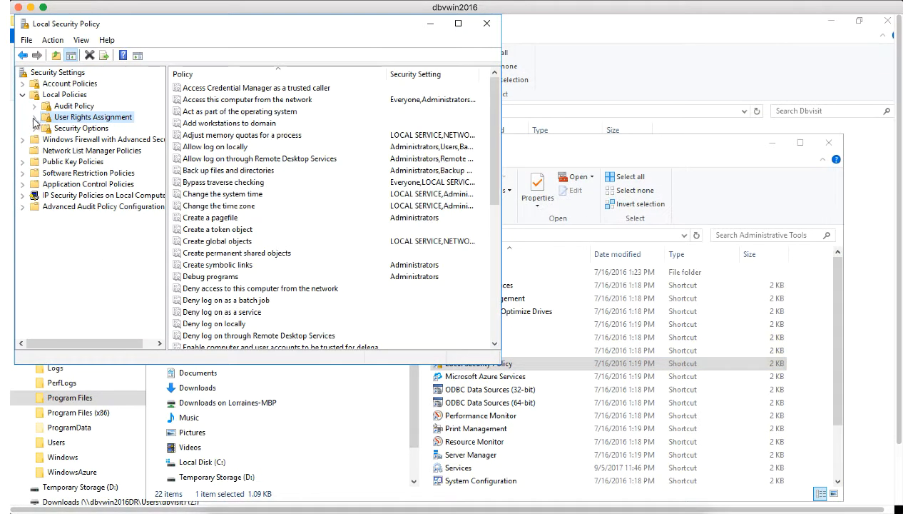
{"action": "scroll", "coordinate": [251, 196], "scroll_direction": "down", "scroll_amount": 3}
{"action": "scroll", "coordinate": [251, 196], "scroll_direction": "down", "scroll_amount": 5}
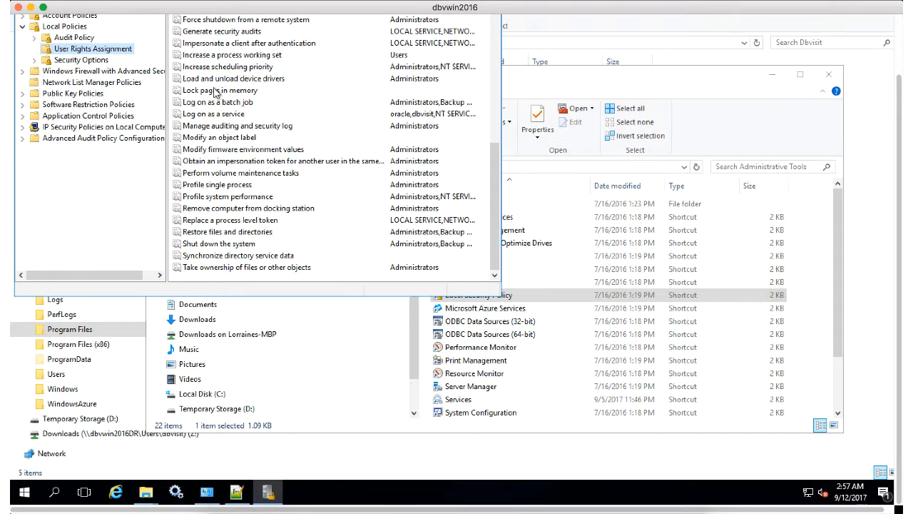
{"action": "left_click", "coordinate": [202, 119]}
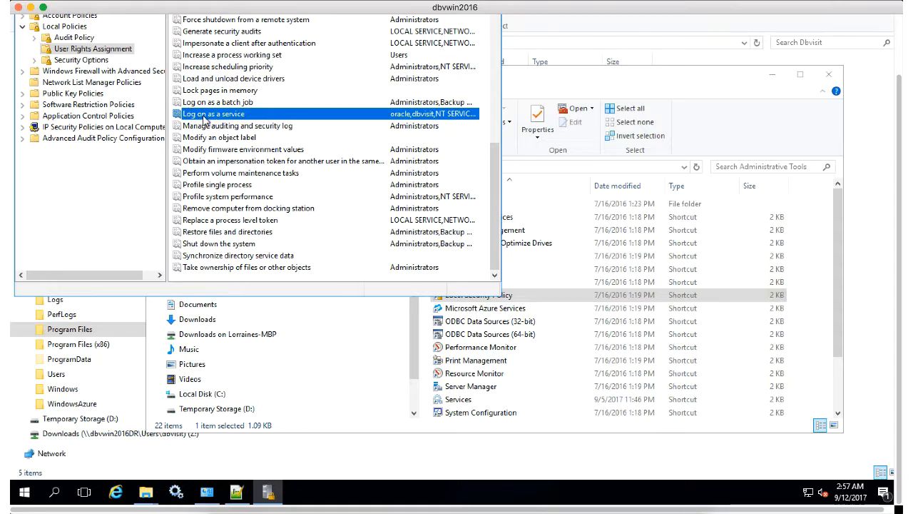
{"action": "scroll", "coordinate": [224, 129], "scroll_direction": "up", "scroll_amount": 3}
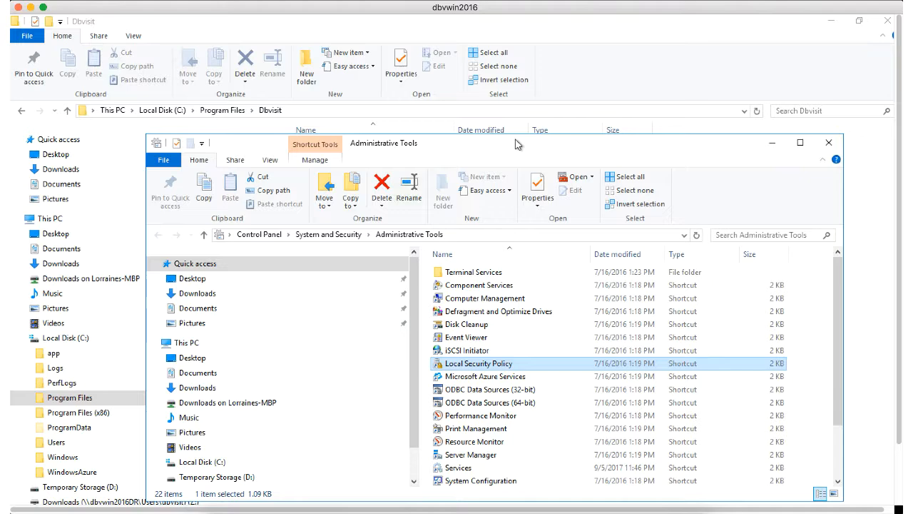
Verify in Computer Management that the Administrators group includes dbvisit and oracle
{"action": "double_click", "coordinate": [472, 300]}
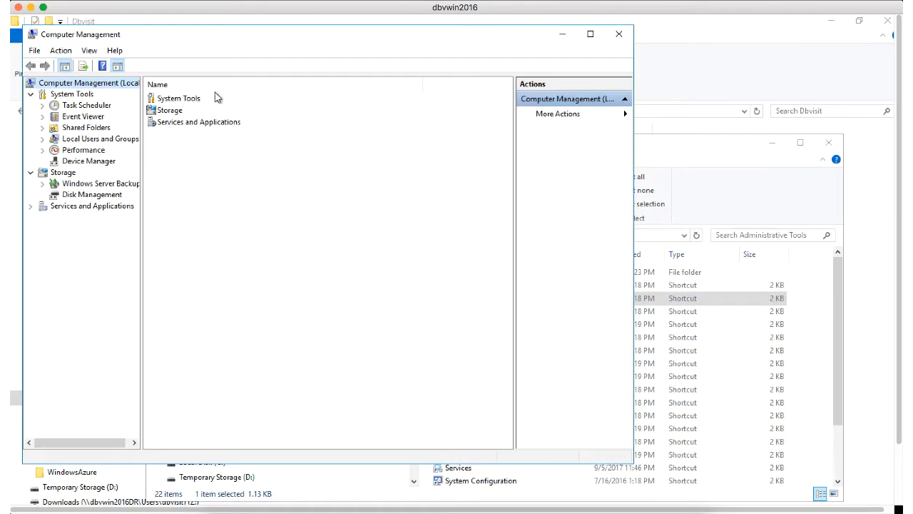
{"action": "left_click", "coordinate": [42, 139]}
{"action": "left_click", "coordinate": [89, 162]}
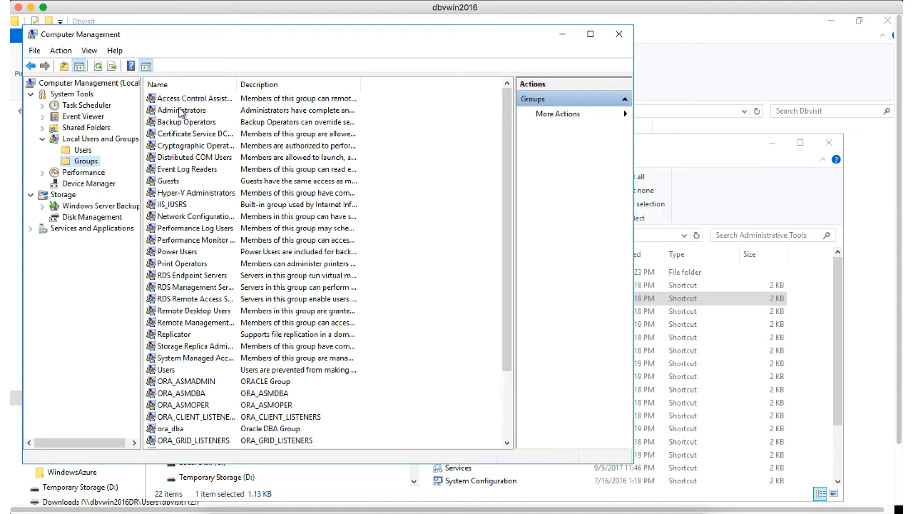
{"action": "double_click", "coordinate": [179, 110]}
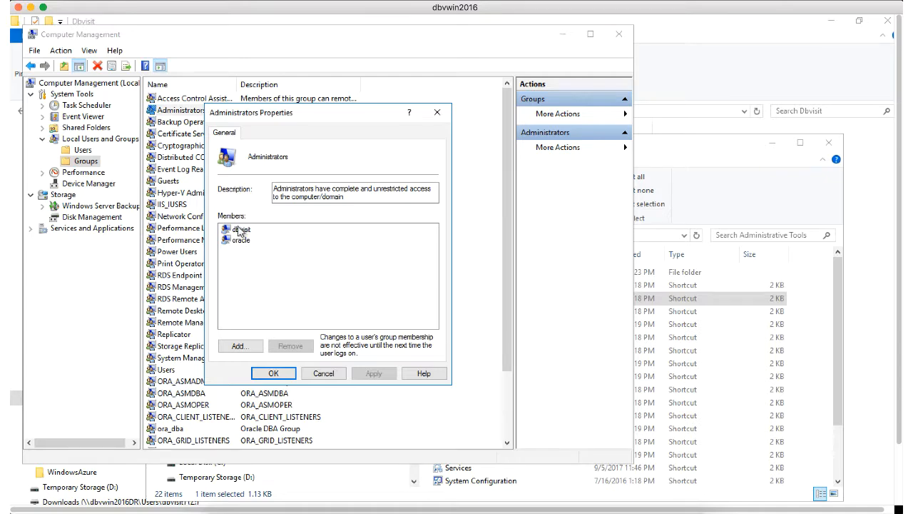
{"action": "left_click", "coordinate": [273, 374]}
{"action": "left_click", "coordinate": [618, 35]}
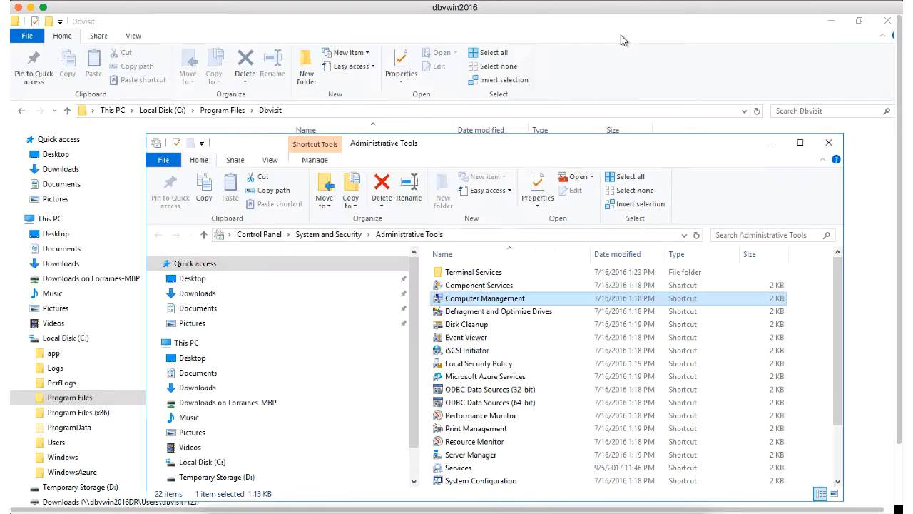
Close Administrative Tools and locate the dbvisit-standby8.0.14-win64 zip and folder in Downloads
{"action": "left_click", "coordinate": [828, 143]}
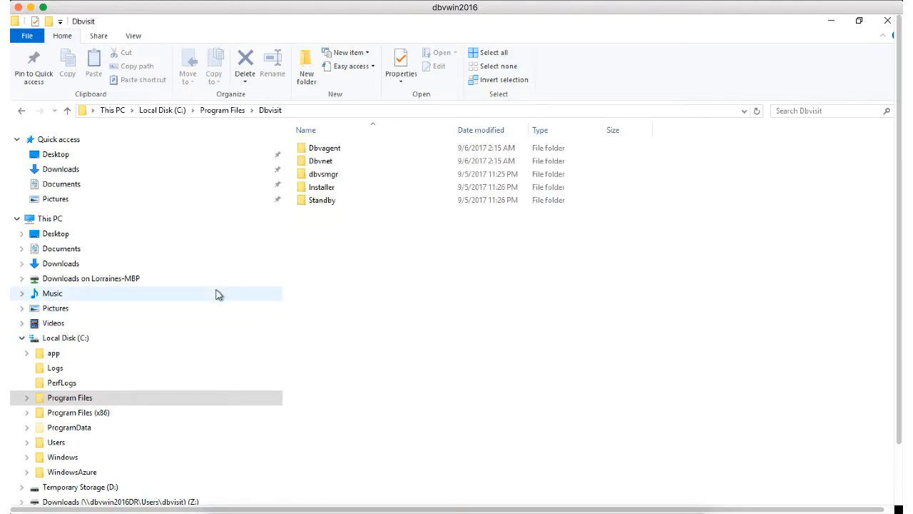
{"action": "left_click", "coordinate": [51, 264]}
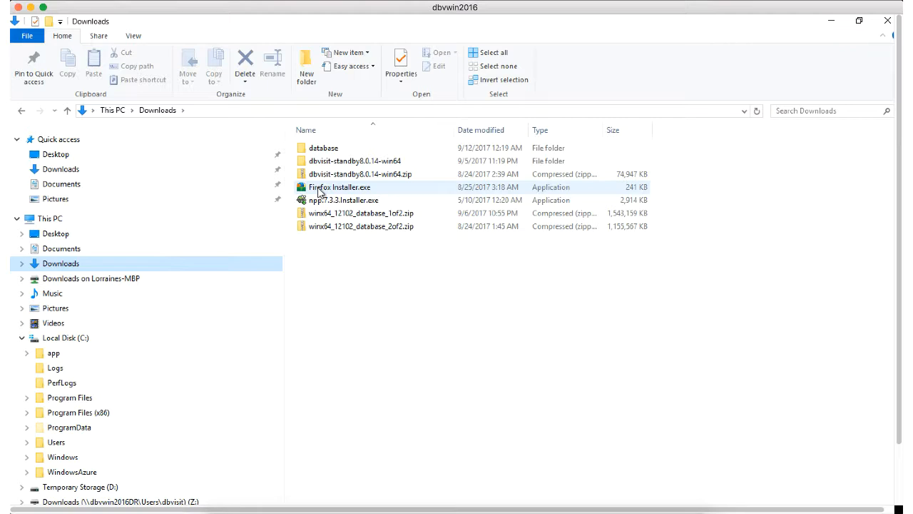
{"action": "scroll", "coordinate": [204, 260], "scroll_direction": "down", "scroll_amount": 3}
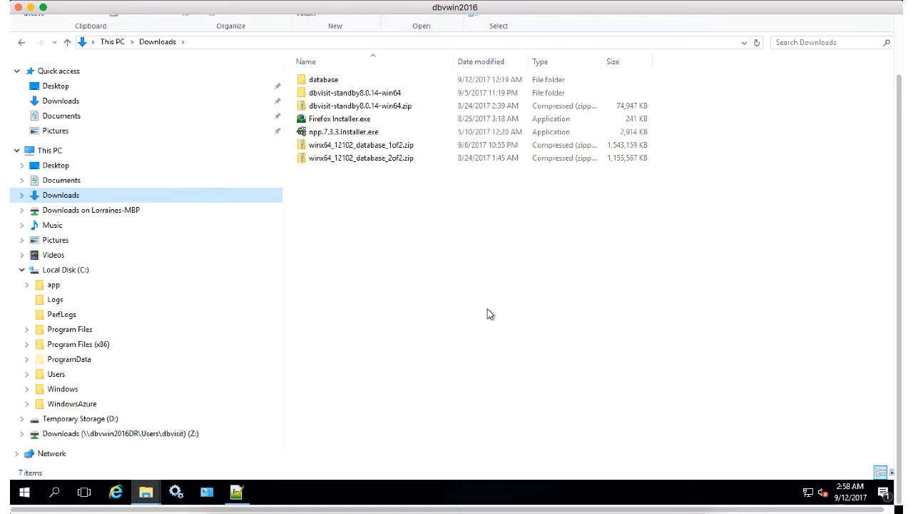
{"action": "scroll", "coordinate": [490, 314], "scroll_direction": "up", "scroll_amount": 3}
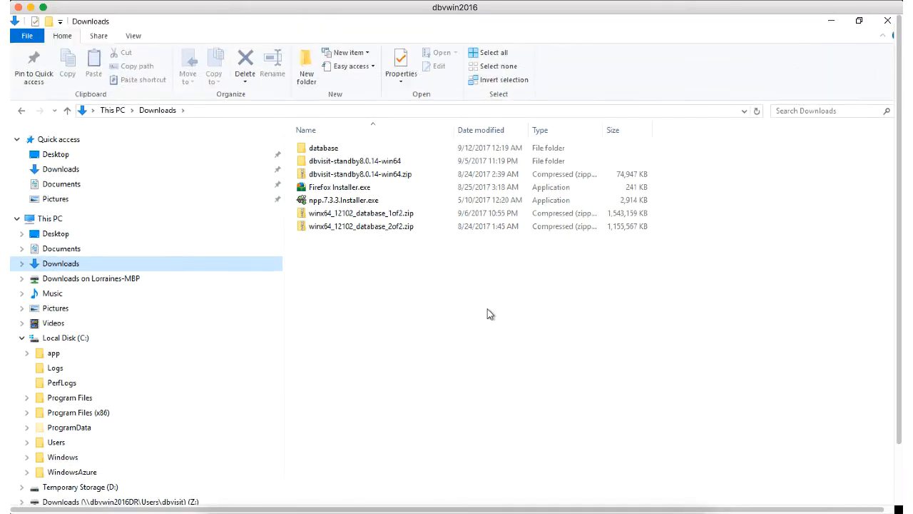
Run the dbvisit-standby8.0.14-win64 installer, accept the licence, keep default components and folder
{"action": "double_click", "coordinate": [329, 163]}
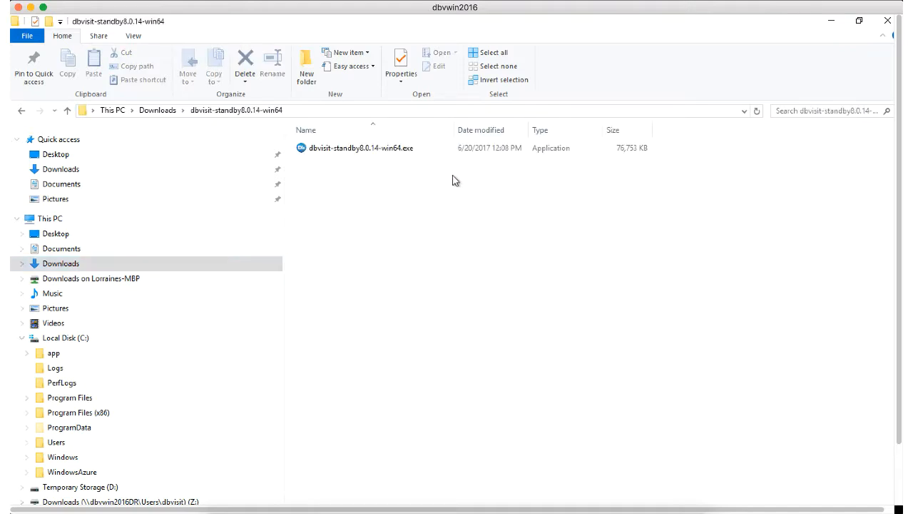
{"action": "double_click", "coordinate": [329, 152]}
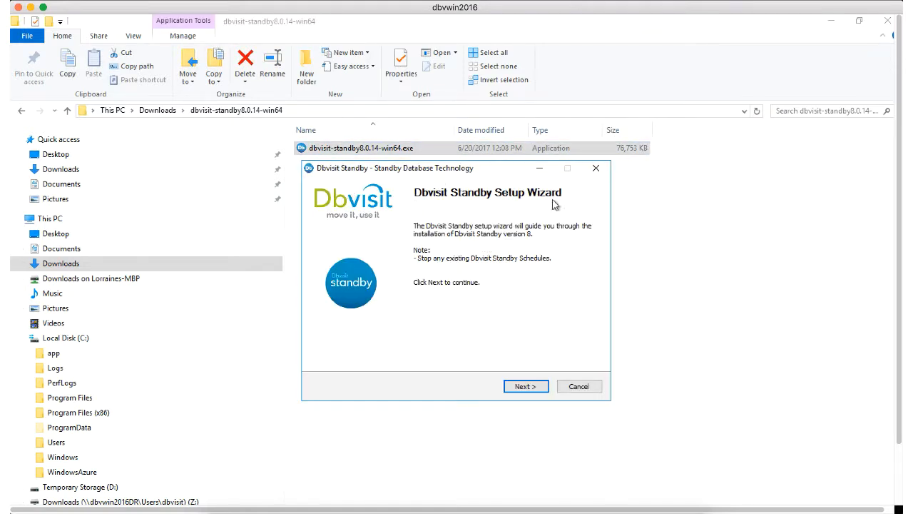
{"action": "left_click", "coordinate": [522, 387]}
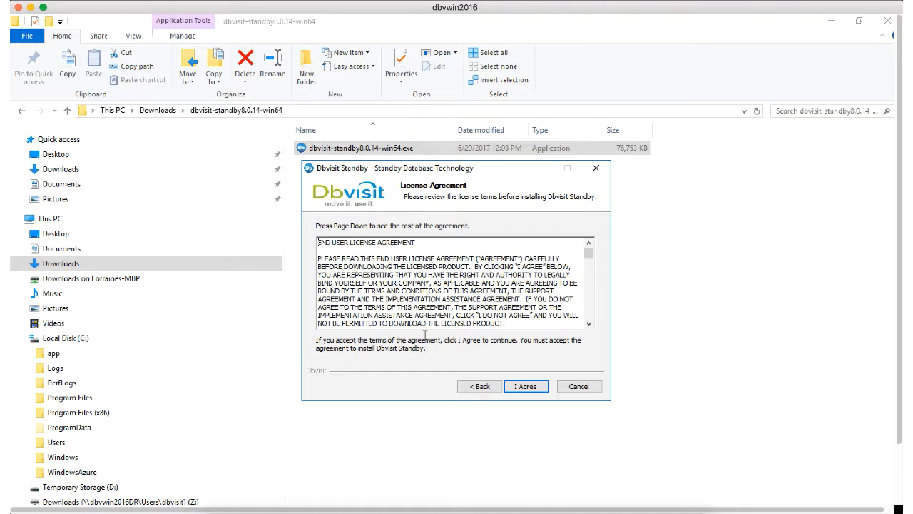
{"action": "left_click", "coordinate": [526, 387]}
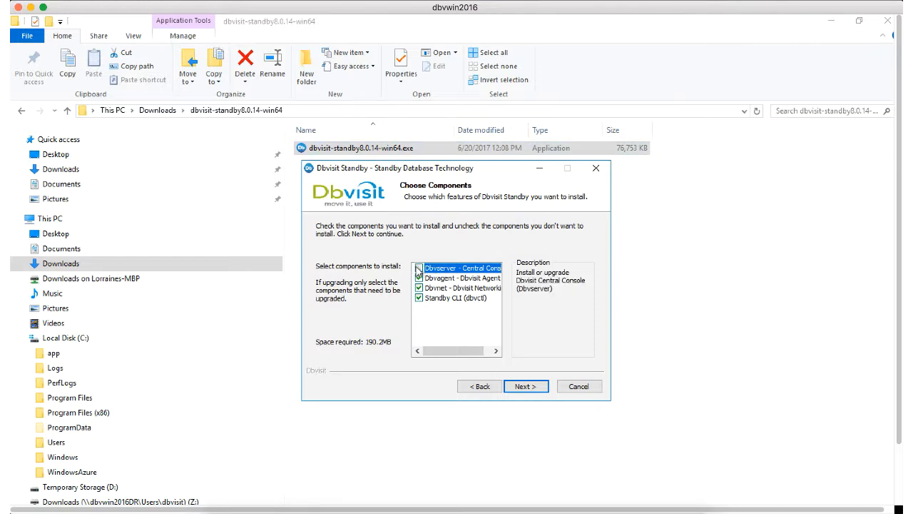
{"action": "left_click", "coordinate": [523, 385]}
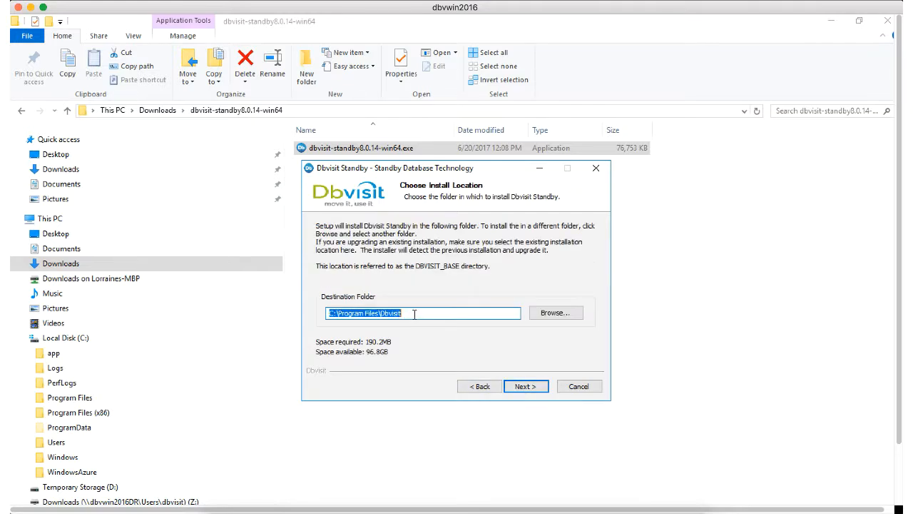
{"action": "left_click", "coordinate": [525, 387]}
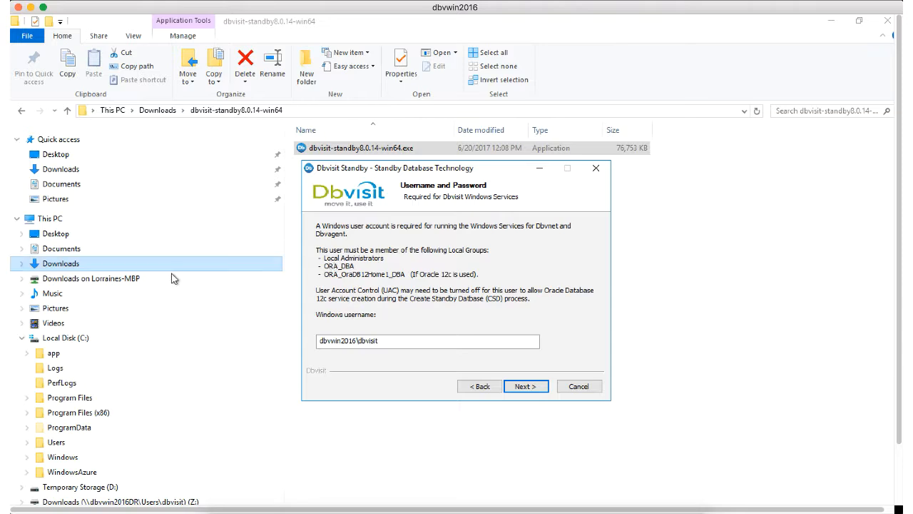
{"action": "scroll", "coordinate": [204, 275], "scroll_direction": "down", "scroll_amount": 2}
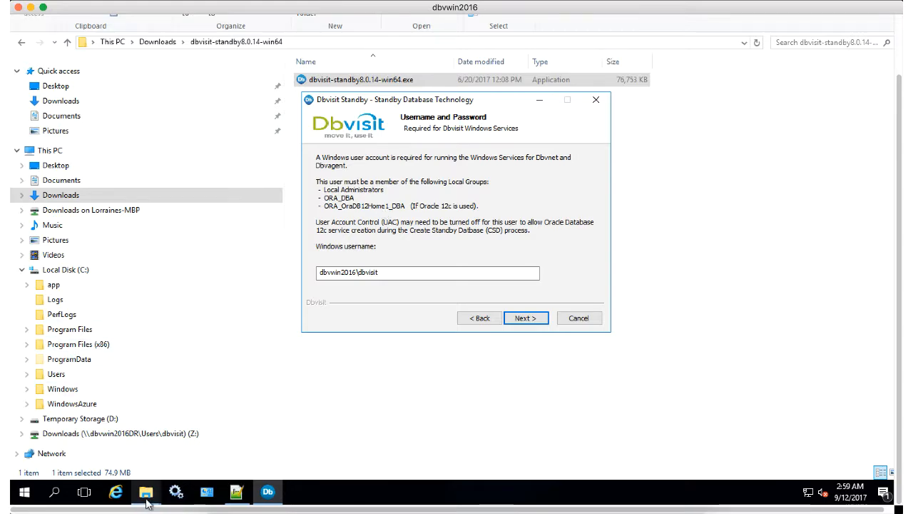
Open Computer Management's local groups and review the ora_dba group's members
{"action": "left_click", "coordinate": [24, 492]}
{"action": "left_click", "coordinate": [238, 226]}
{"action": "left_click", "coordinate": [492, 230]}
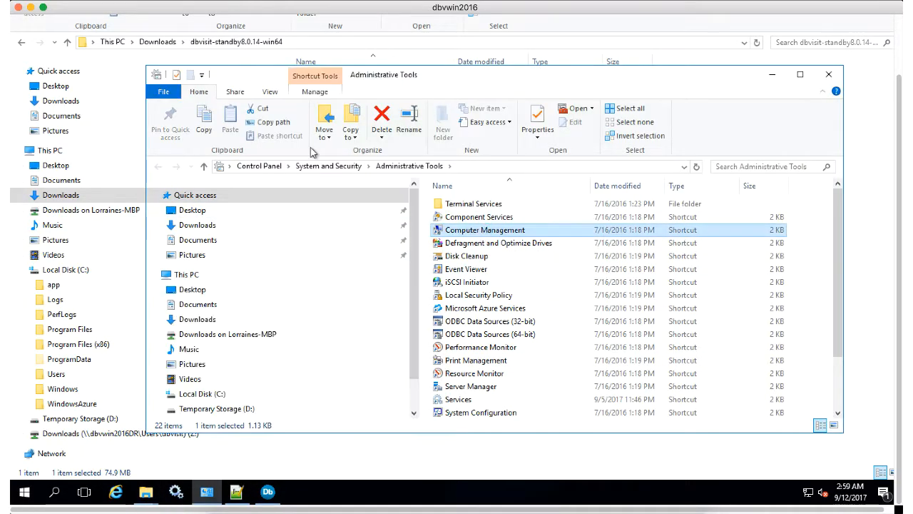
{"action": "double_click", "coordinate": [72, 70]}
{"action": "scroll", "coordinate": [228, 114], "scroll_direction": "up", "scroll_amount": 5}
{"action": "double_click", "coordinate": [175, 112]}
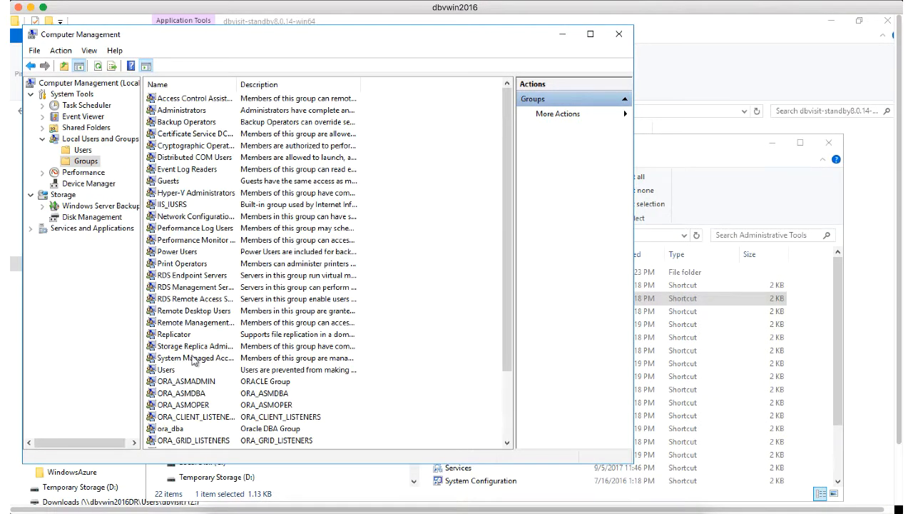
{"action": "scroll", "coordinate": [193, 360], "scroll_direction": "down", "scroll_amount": 3}
{"action": "double_click", "coordinate": [177, 280]}
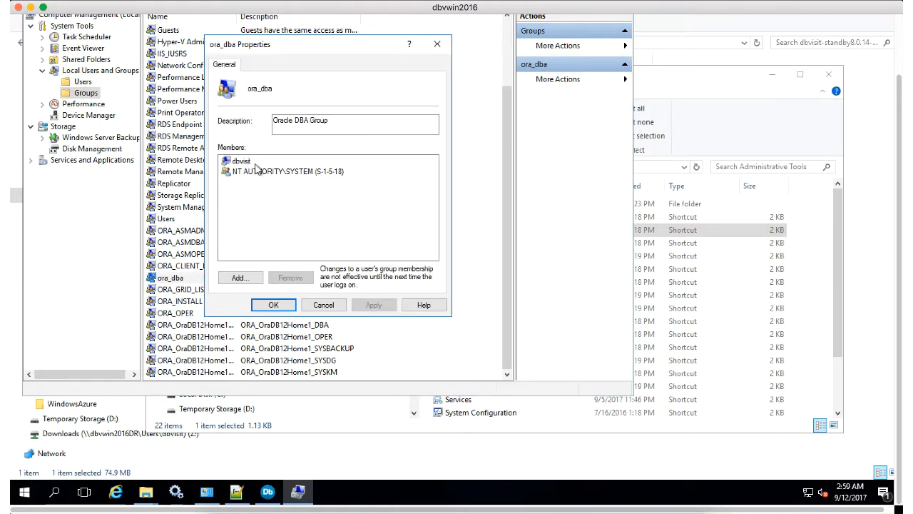
{"action": "left_click", "coordinate": [275, 304]}
Add the dbvisit account to the ORA_OraDB12Home1_DBA group and close Computer Management
{"action": "left_click", "coordinate": [193, 325]}
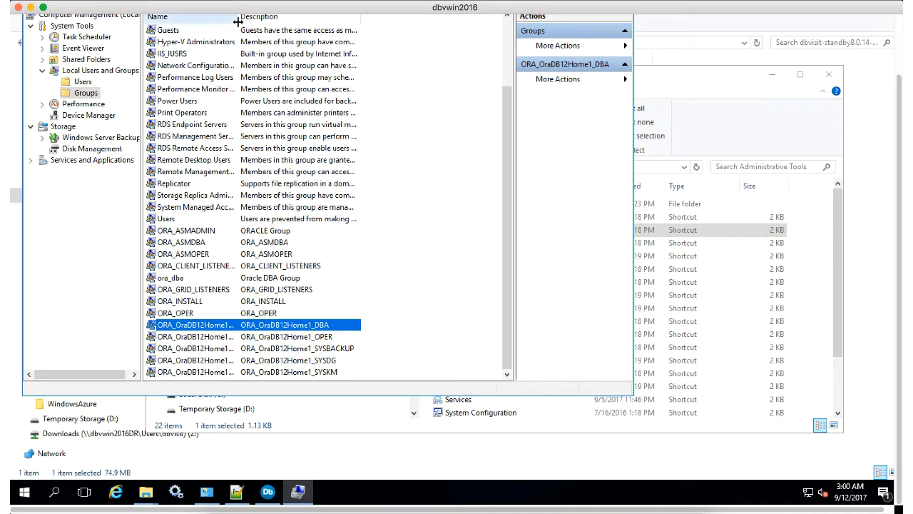
{"action": "left_click_drag", "start_coordinate": [237, 22], "coordinate": [327, 22]}
{"action": "double_click", "coordinate": [213, 327]}
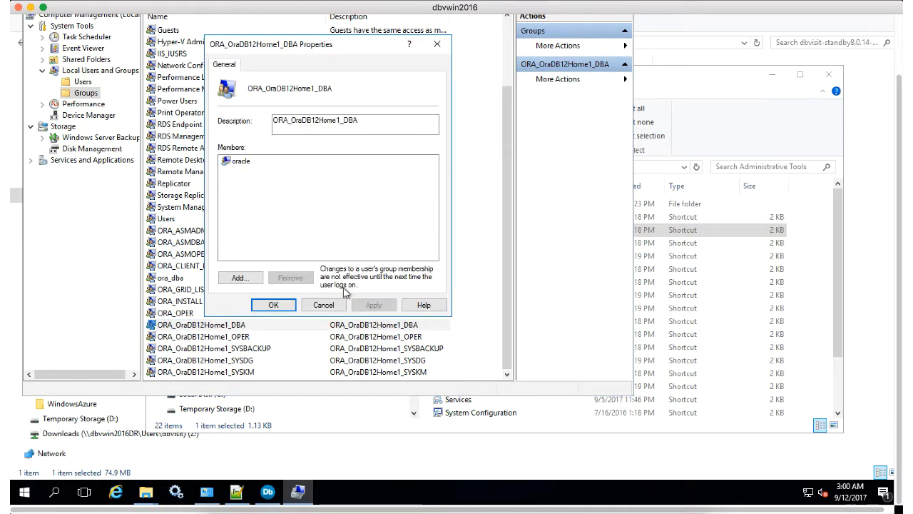
{"action": "left_click", "coordinate": [246, 278]}
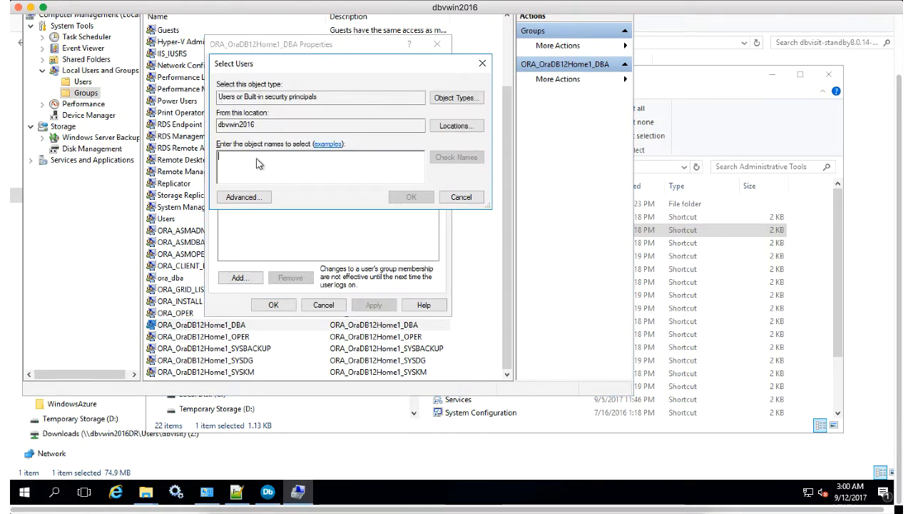
{"action": "type", "text": "dbvisit"}
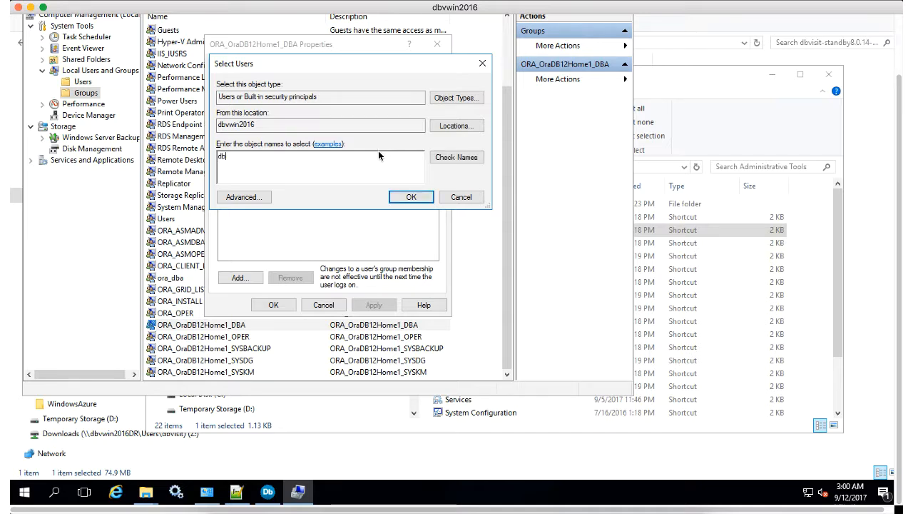
{"action": "left_click", "coordinate": [462, 158]}
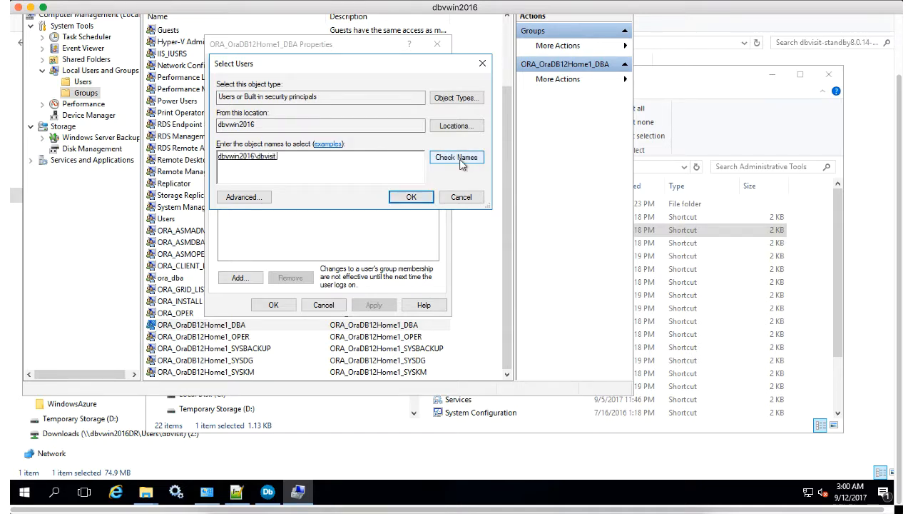
{"action": "left_click", "coordinate": [411, 197]}
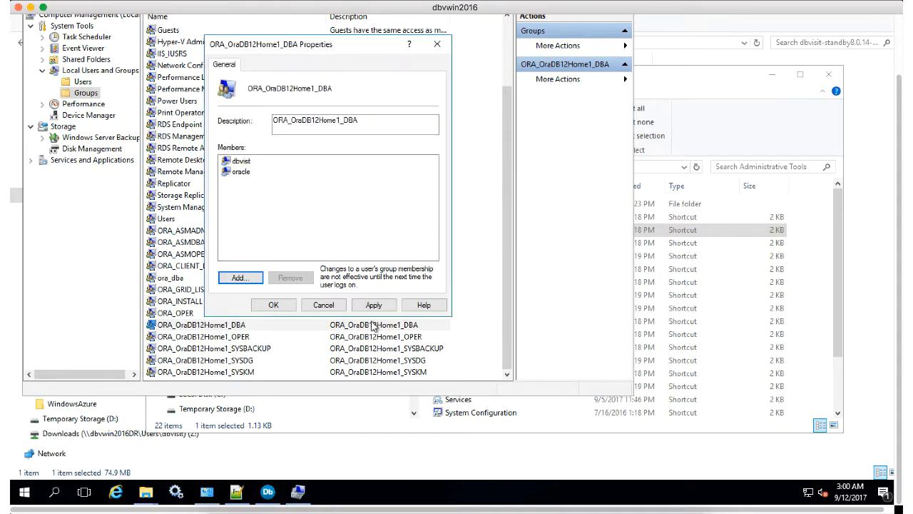
{"action": "left_click", "coordinate": [271, 304]}
{"action": "double_click", "coordinate": [32, 36]}
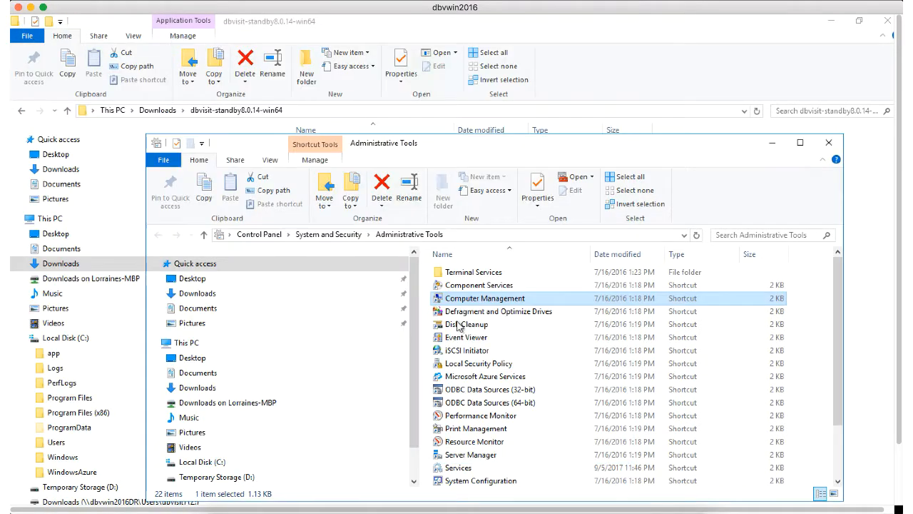
Install Dbvisit Standby 8.0.14 under the Windows service account, starting DBVNET and DBVAGENT services
{"action": "left_click", "coordinate": [828, 143]}
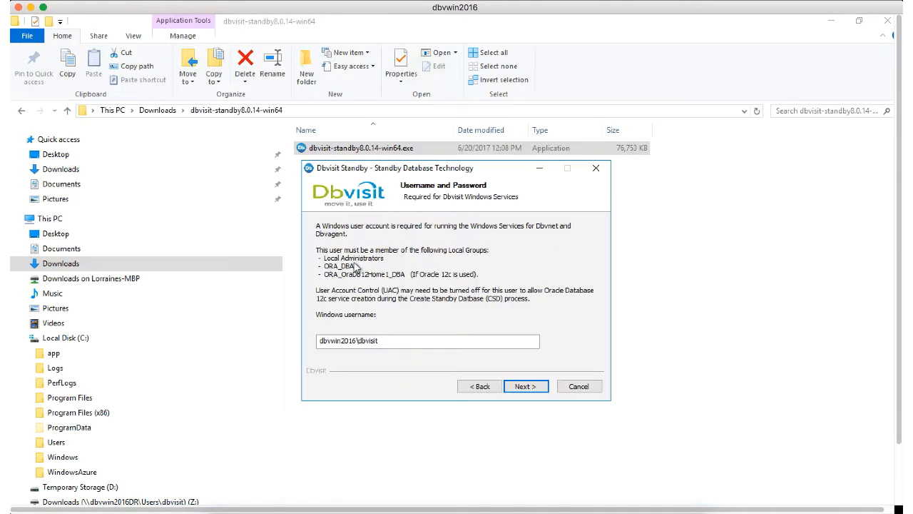
{"action": "left_click", "coordinate": [522, 389]}
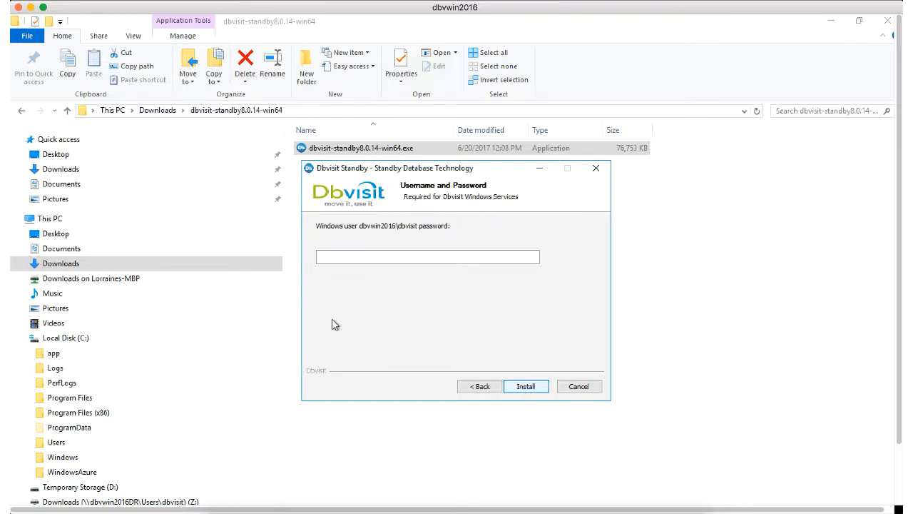
{"action": "left_click", "coordinate": [353, 257]}
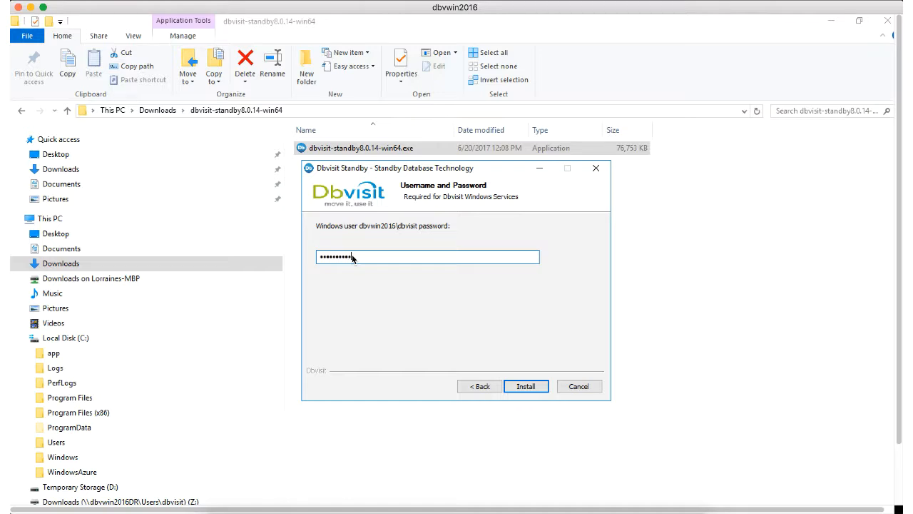
{"action": "left_click", "coordinate": [523, 387]}
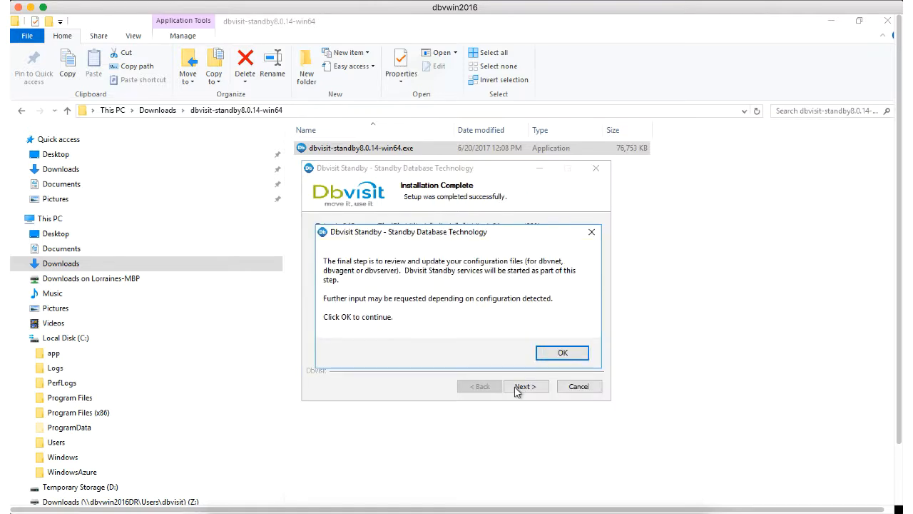
{"action": "left_click", "coordinate": [547, 356]}
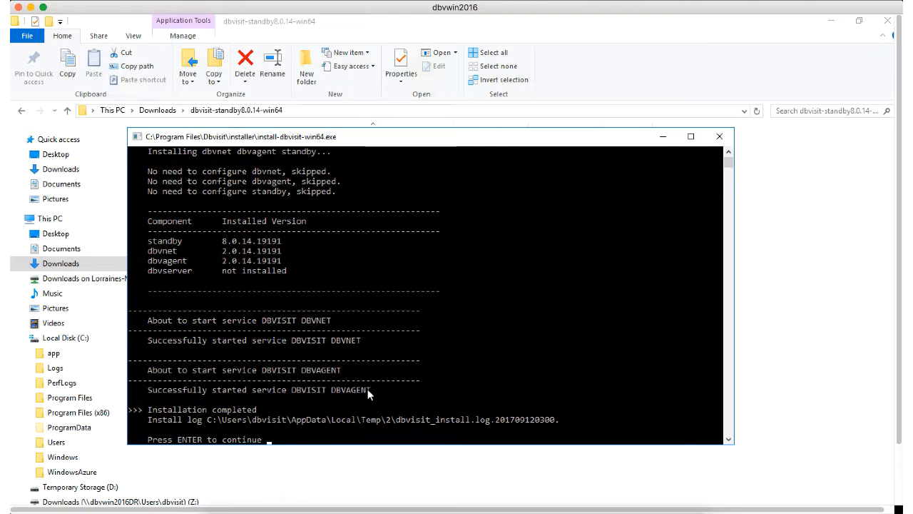
{"action": "key", "text": "Return"}
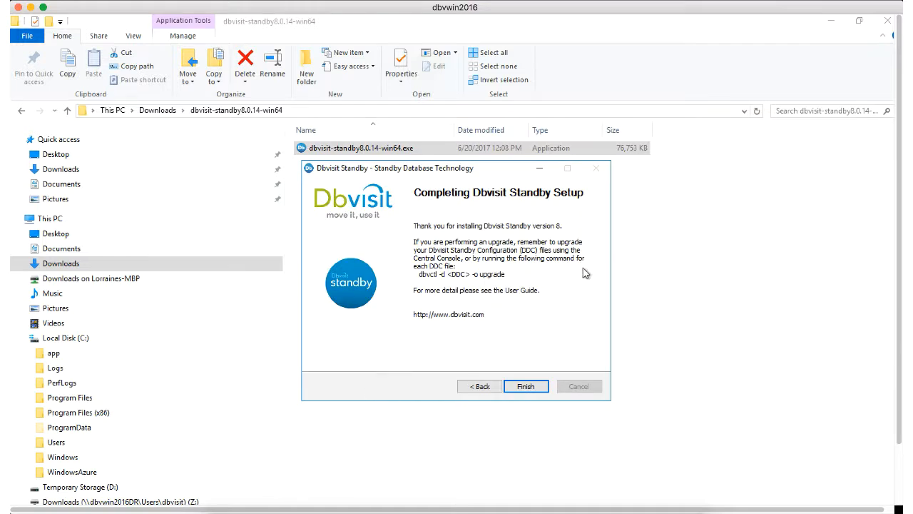
{"action": "left_click", "coordinate": [525, 389]}
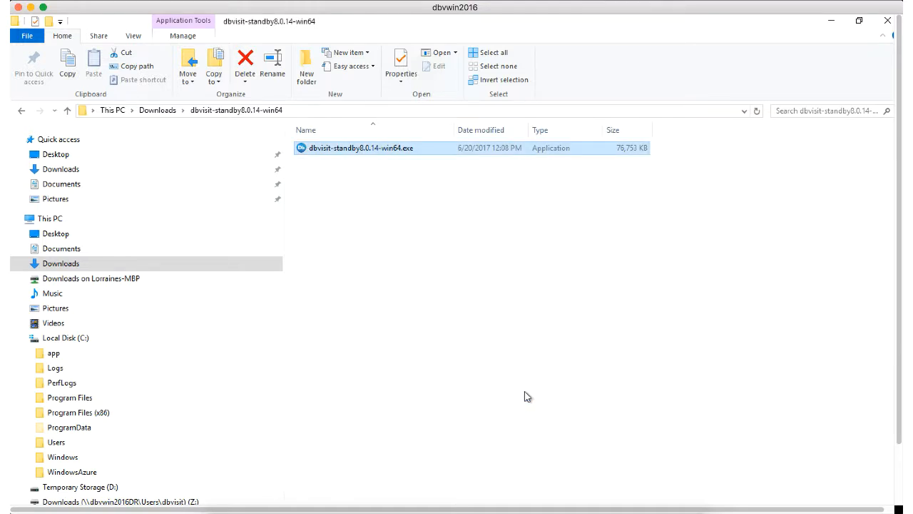
{"action": "left_click", "coordinate": [176, 492]}
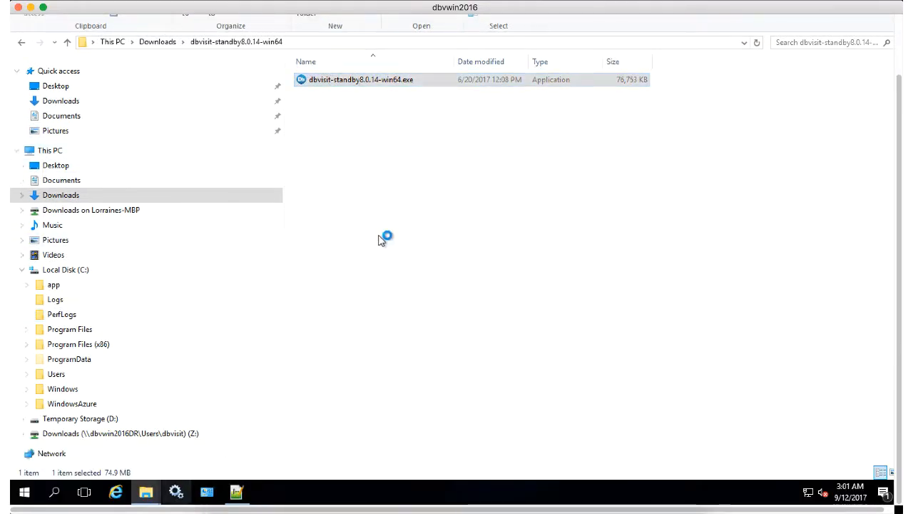
{"action": "scroll", "coordinate": [305, 286], "scroll_direction": "down", "scroll_amount": 4}
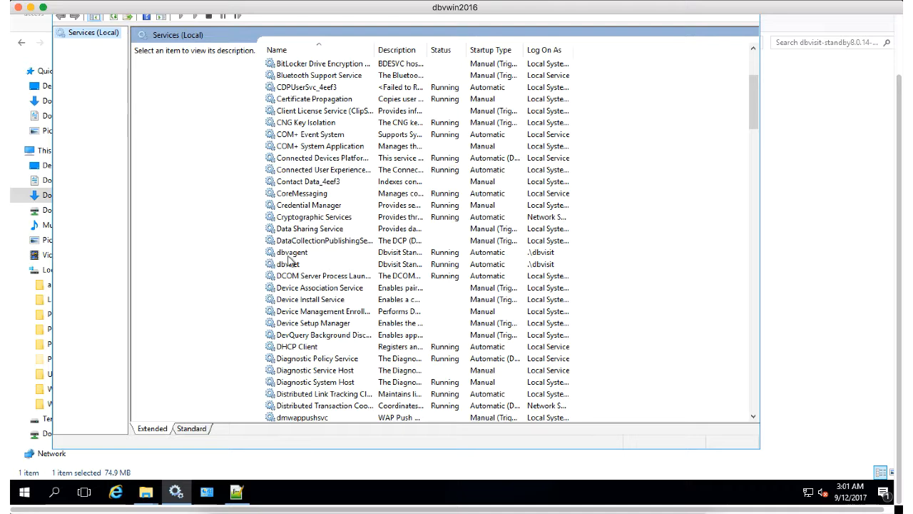
{"action": "scroll", "coordinate": [536, 282], "scroll_direction": "up", "scroll_amount": 2}
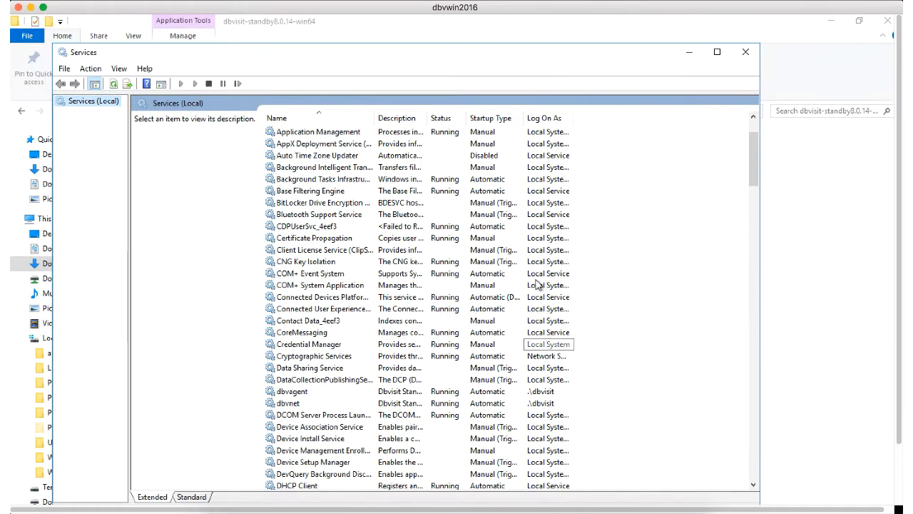
{"action": "left_click", "coordinate": [745, 53]}
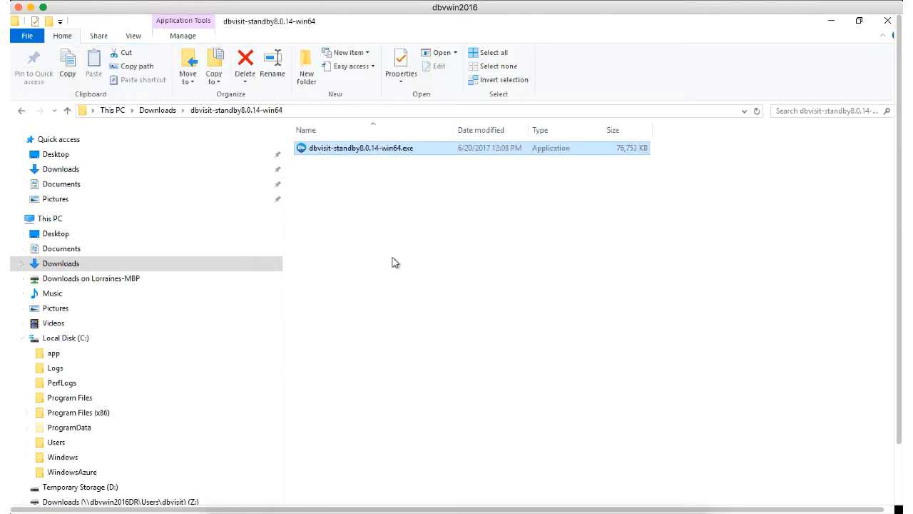
{"action": "scroll", "coordinate": [392, 262], "scroll_direction": "down", "scroll_amount": 2}
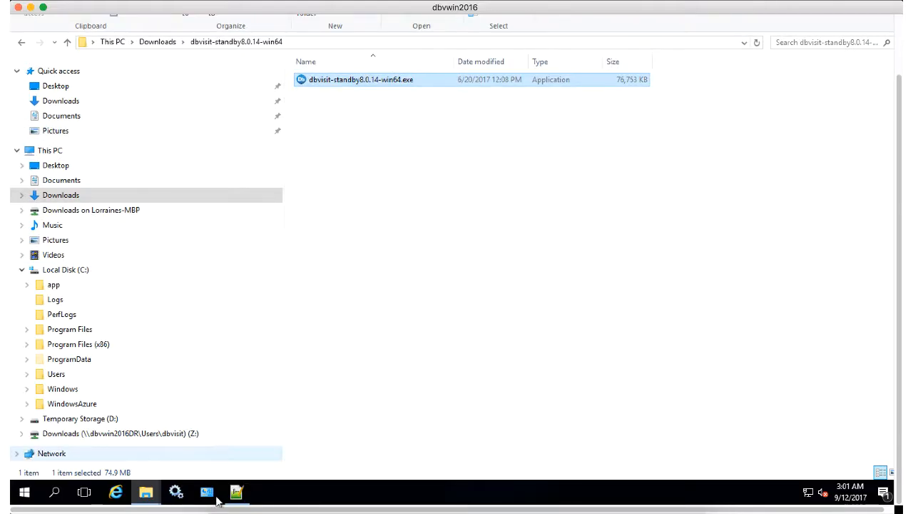
Verify the listener_address and remote_address hosts (dbvwin2016, dbvwin2016DR) in dbvnetd.conf and dbvagent.conf
{"action": "left_click", "coordinate": [238, 493]}
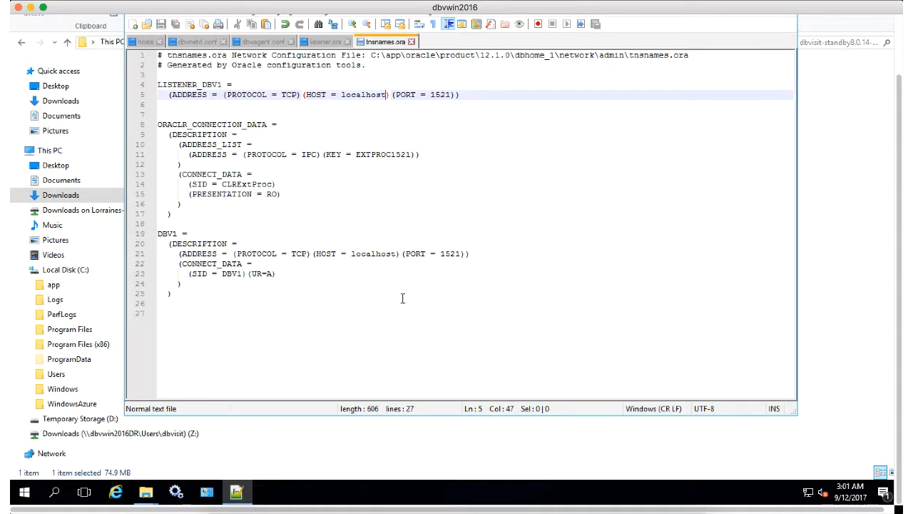
{"action": "scroll", "coordinate": [402, 299], "scroll_direction": "up", "scroll_amount": 2}
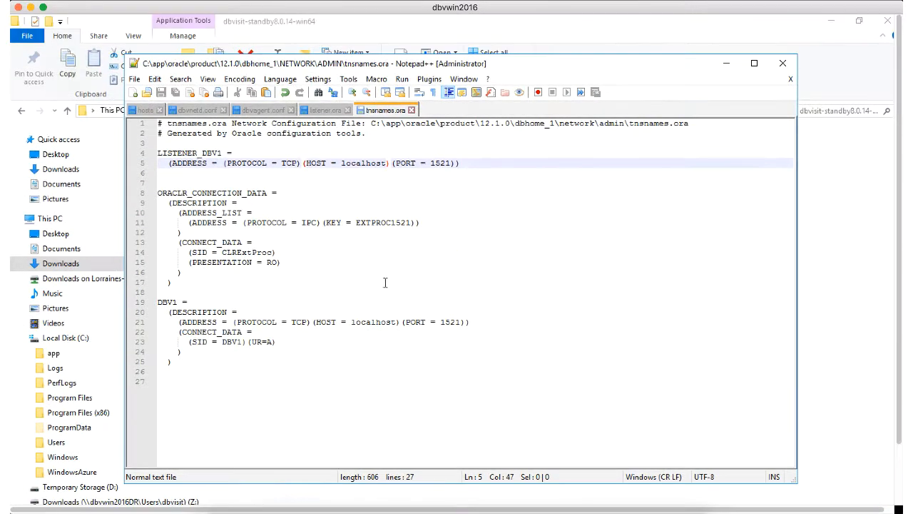
{"action": "left_click", "coordinate": [194, 113]}
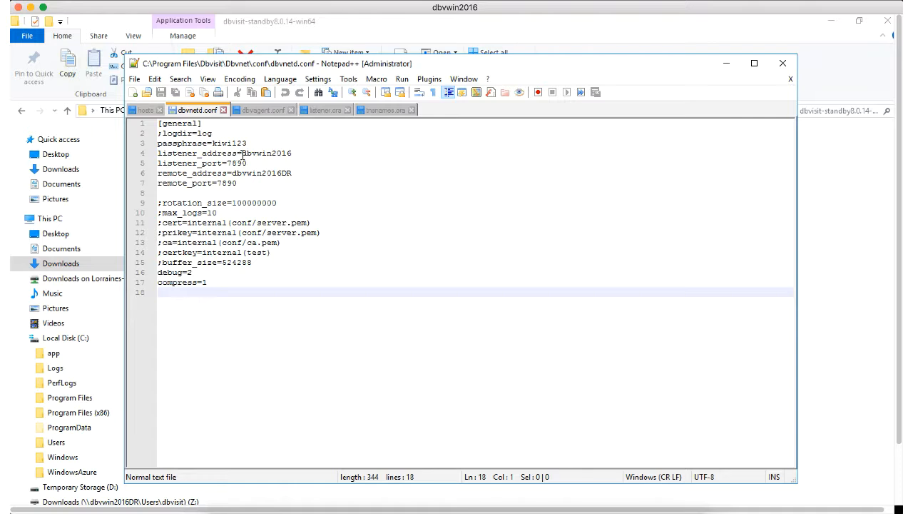
{"action": "left_click_drag", "start_coordinate": [243, 154], "coordinate": [294, 153]}
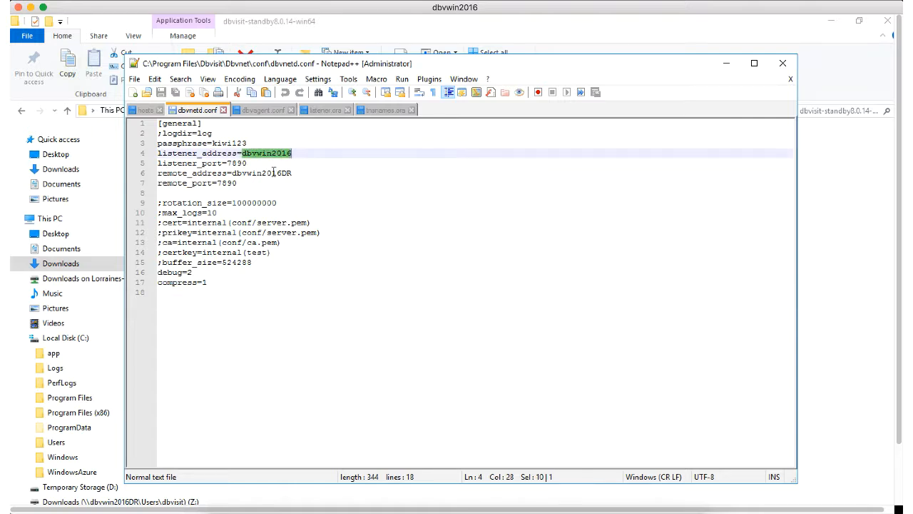
{"action": "double_click", "coordinate": [265, 174]}
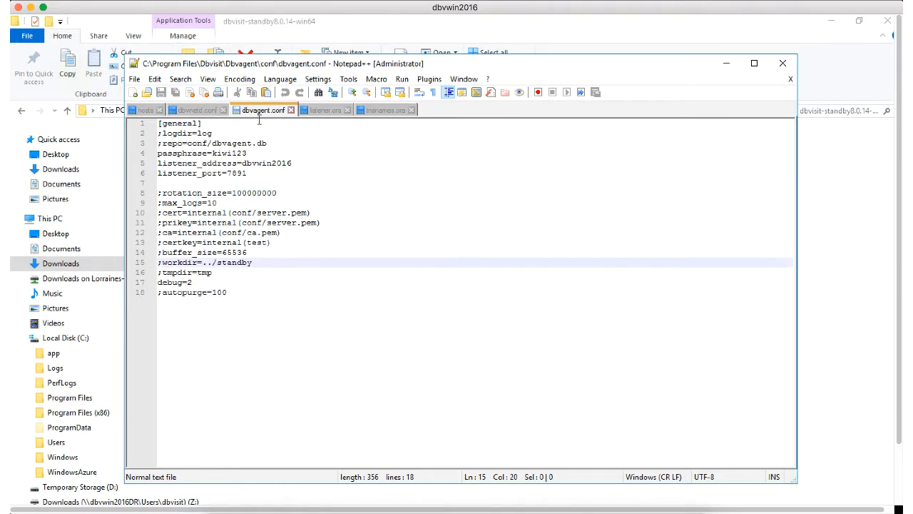
{"action": "left_click_drag", "start_coordinate": [241, 163], "coordinate": [294, 163]}
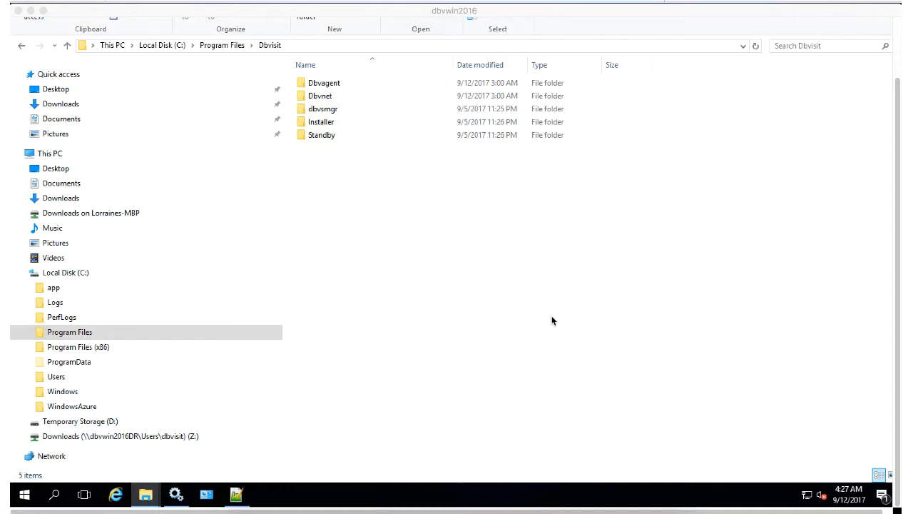
Open Programs and Features from the Win+X menu
{"action": "left_click", "coordinate": [25, 494]}
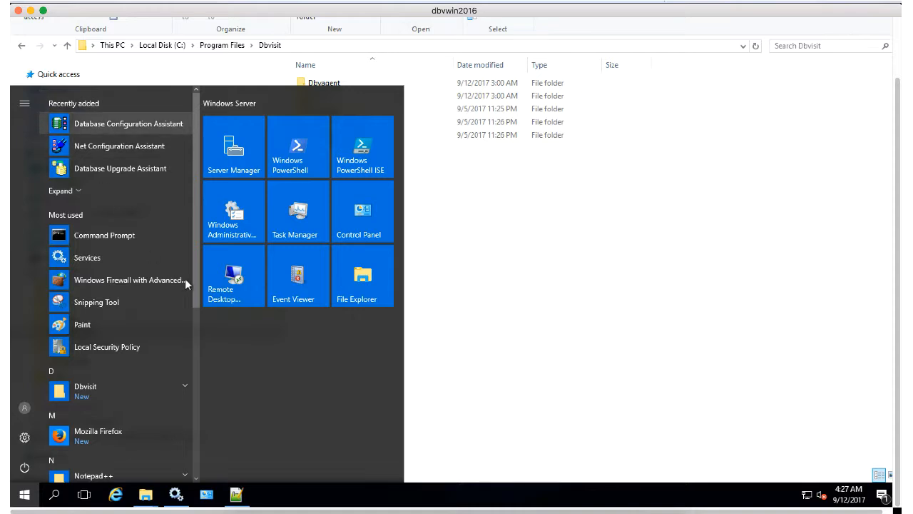
{"action": "right_click", "coordinate": [24, 495]}
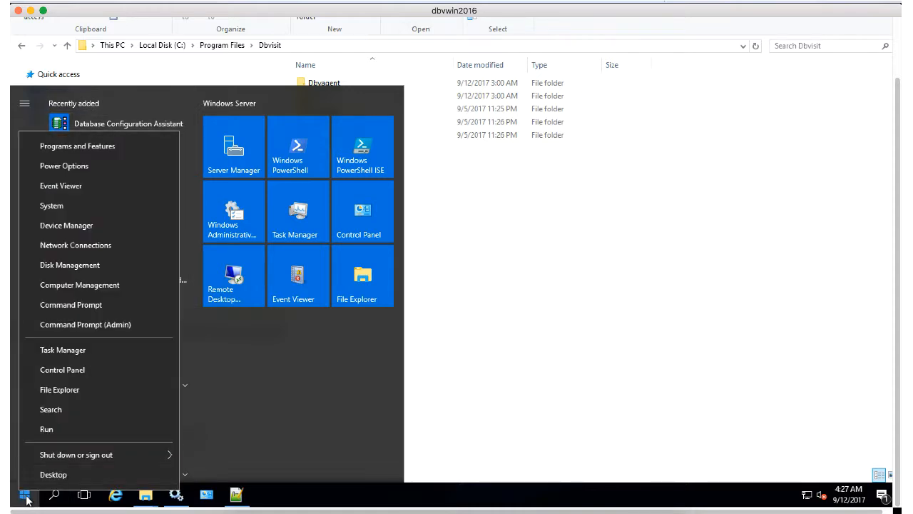
{"action": "left_click", "coordinate": [75, 146]}
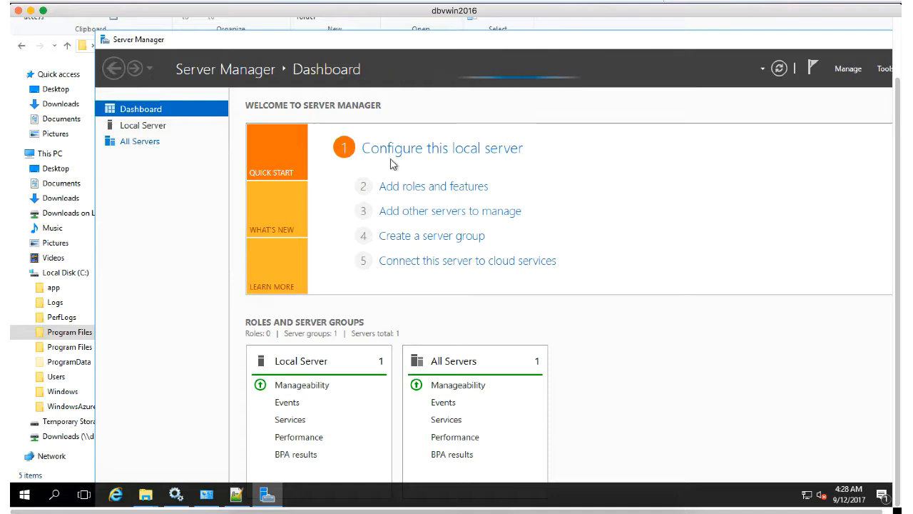
Check the Add Roles and Features list for Telnet Client, then cancel the wizard
{"action": "left_click", "coordinate": [404, 187]}
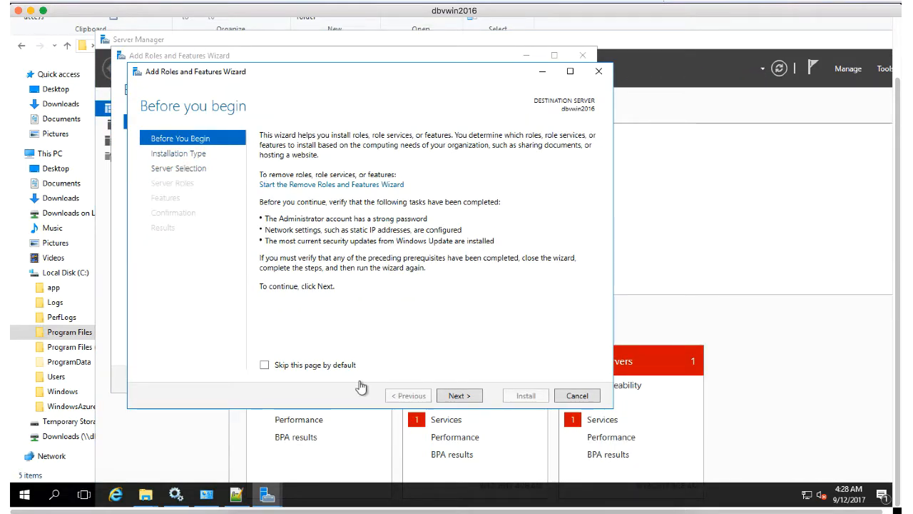
{"action": "left_click", "coordinate": [278, 365]}
{"action": "left_click", "coordinate": [453, 398]}
{"action": "left_click", "coordinate": [157, 168]}
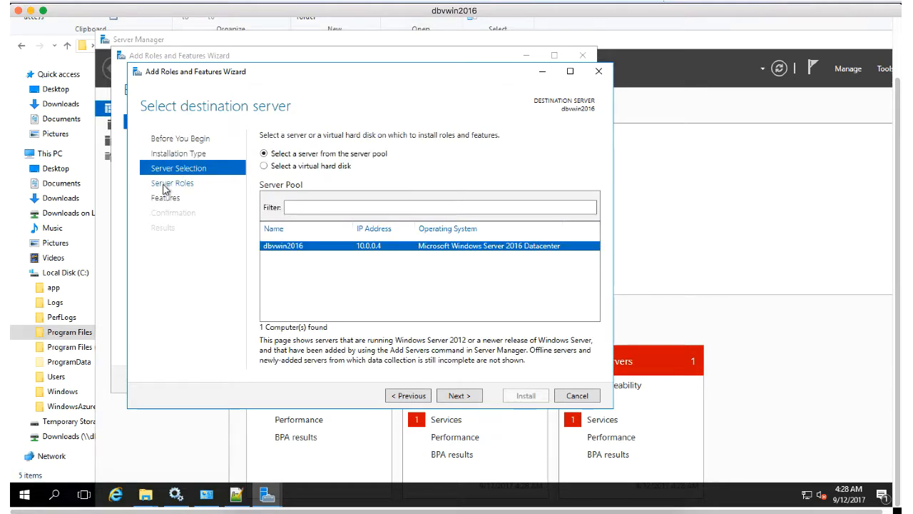
{"action": "left_click", "coordinate": [184, 182]}
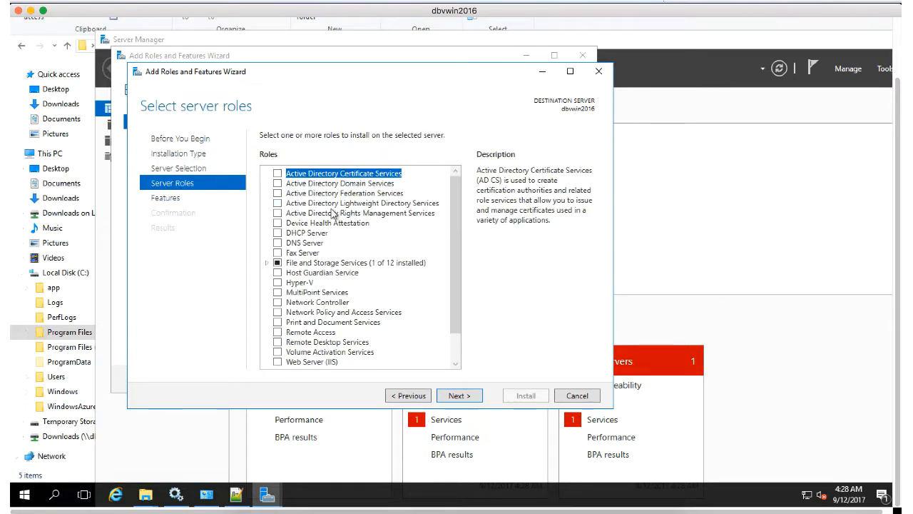
{"action": "left_click", "coordinate": [212, 195]}
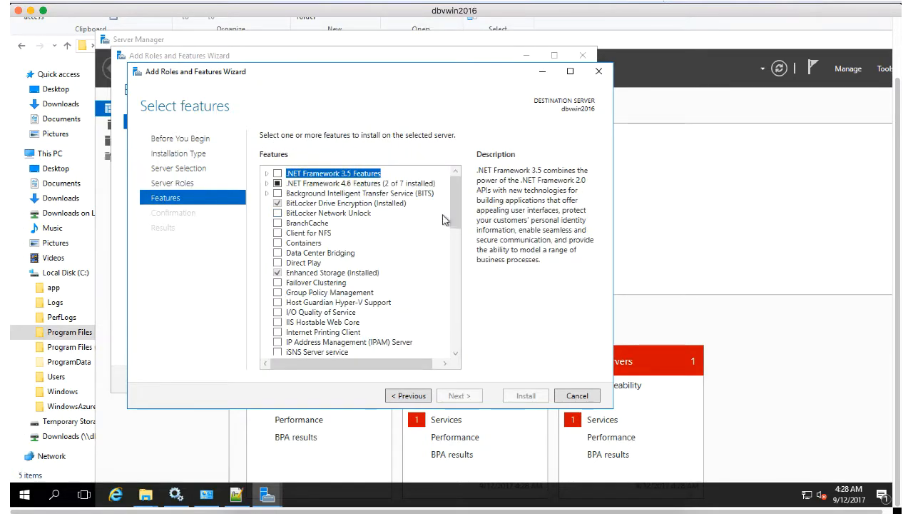
{"action": "left_click_drag", "start_coordinate": [460, 210], "coordinate": [392, 297]}
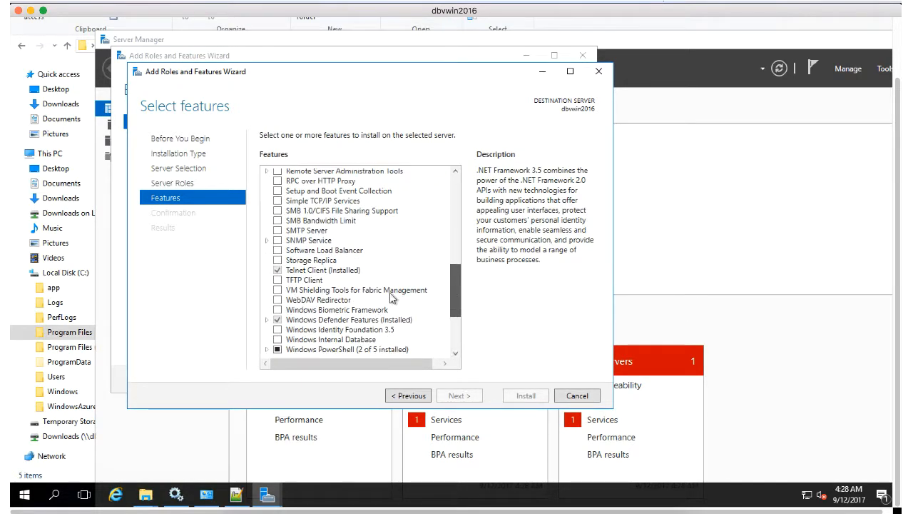
{"action": "left_click", "coordinate": [583, 400]}
{"action": "left_click", "coordinate": [583, 56]}
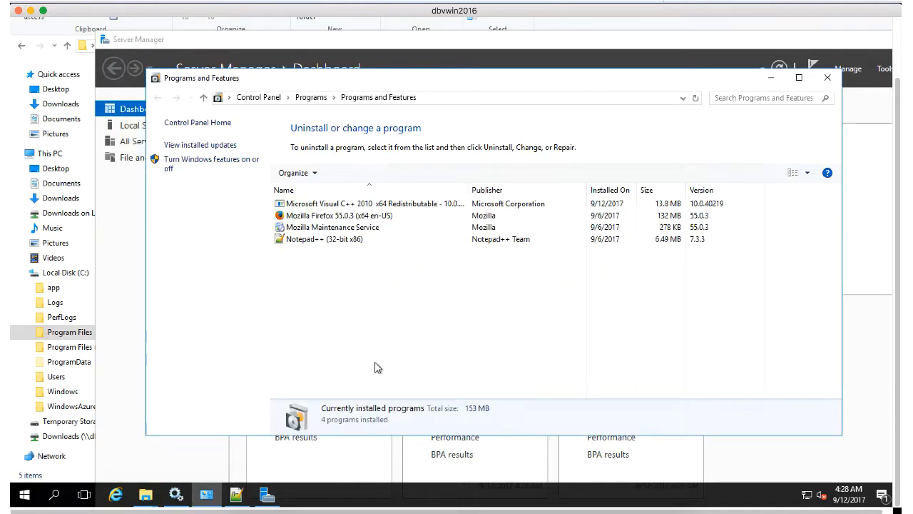
From an administrator Command Prompt, telnet to dbvwin2016DR on ports 7891 and 7890
{"action": "right_click", "coordinate": [24, 494]}
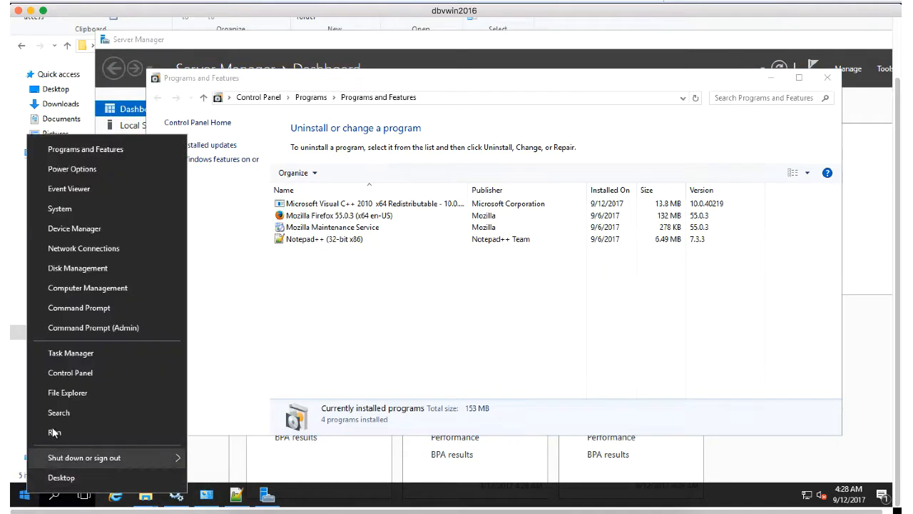
{"action": "left_click", "coordinate": [55, 433]}
{"action": "left_click", "coordinate": [109, 451]}
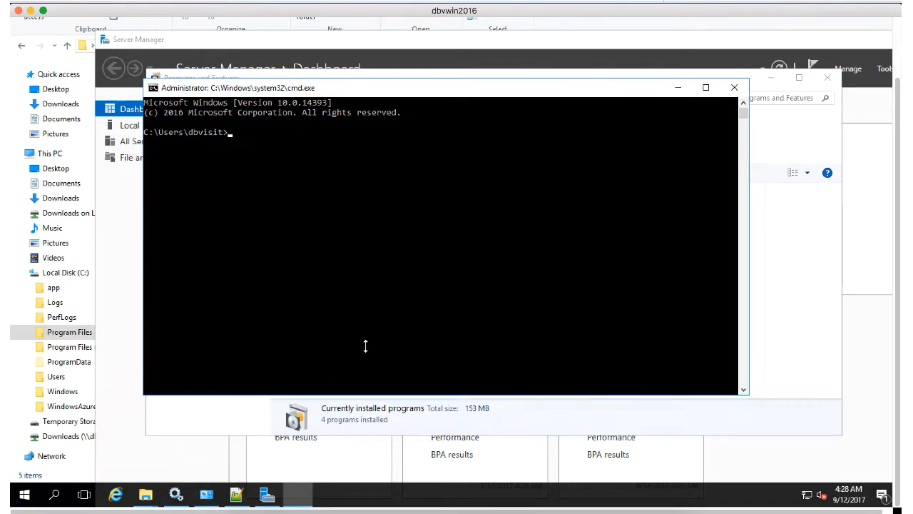
{"action": "type", "text": "telnet dbv"}
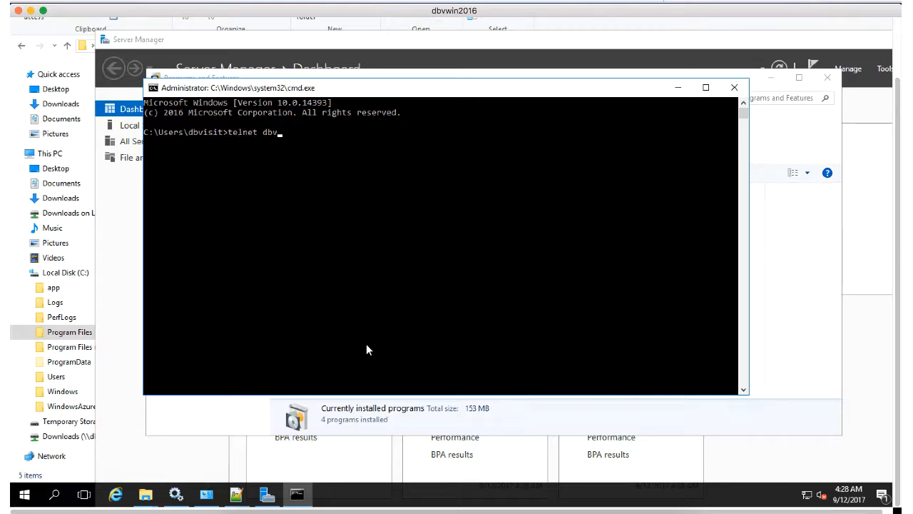
{"action": "type", "text": "win2016DR 7891"}
{"action": "key", "text": "Return"}
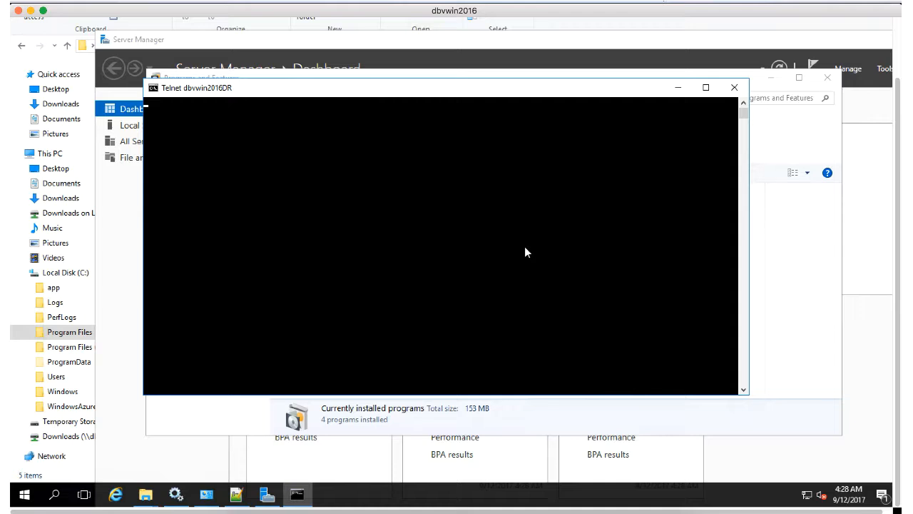
{"action": "key", "text": "Up"}
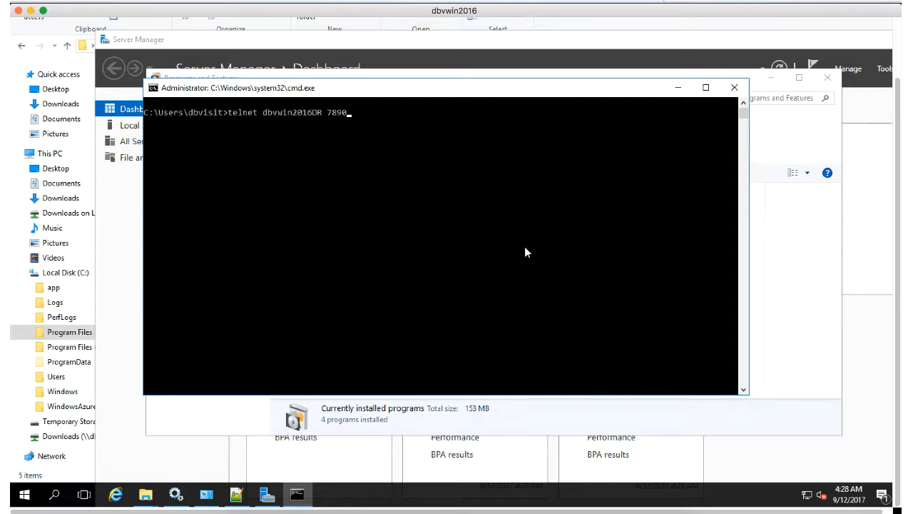
{"action": "key", "text": "Return"}
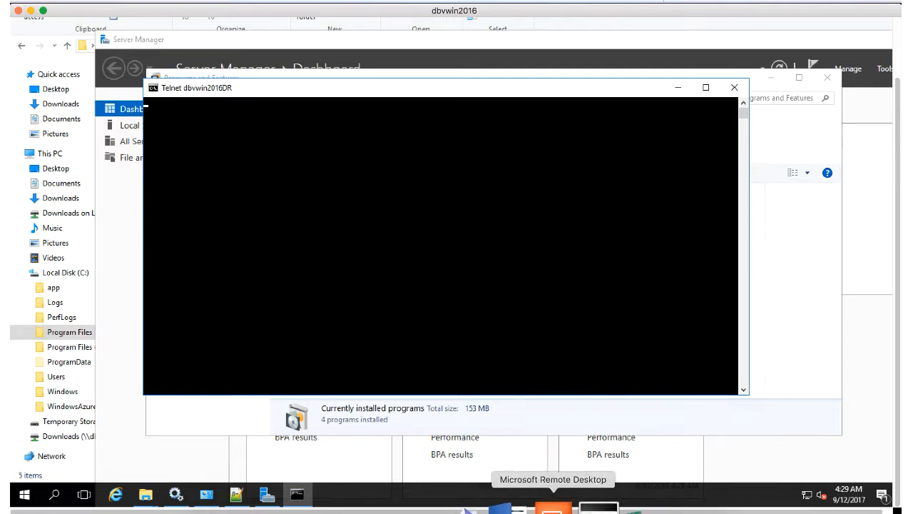
On the dbvwin2016DR remote desktop, telnet back to dbvwin2016 on port 7890
{"action": "right_click", "coordinate": [553, 508]}
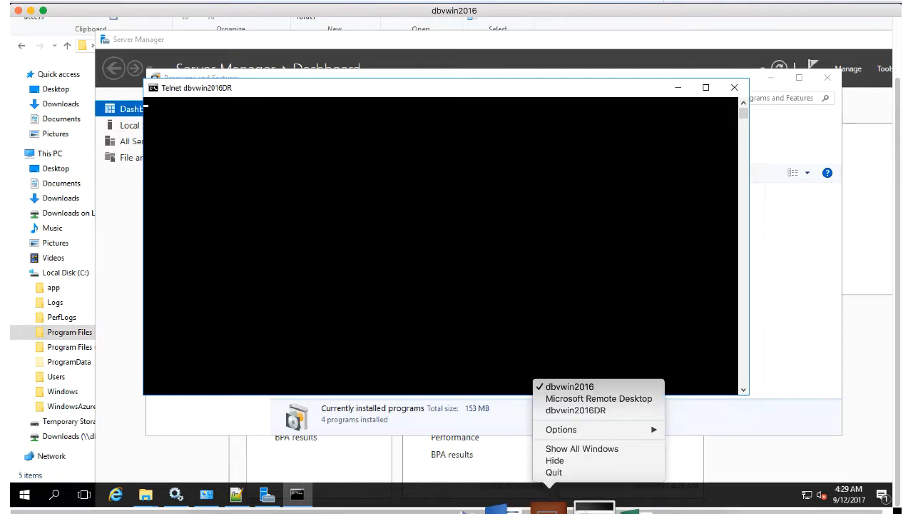
{"action": "left_click", "coordinate": [538, 412]}
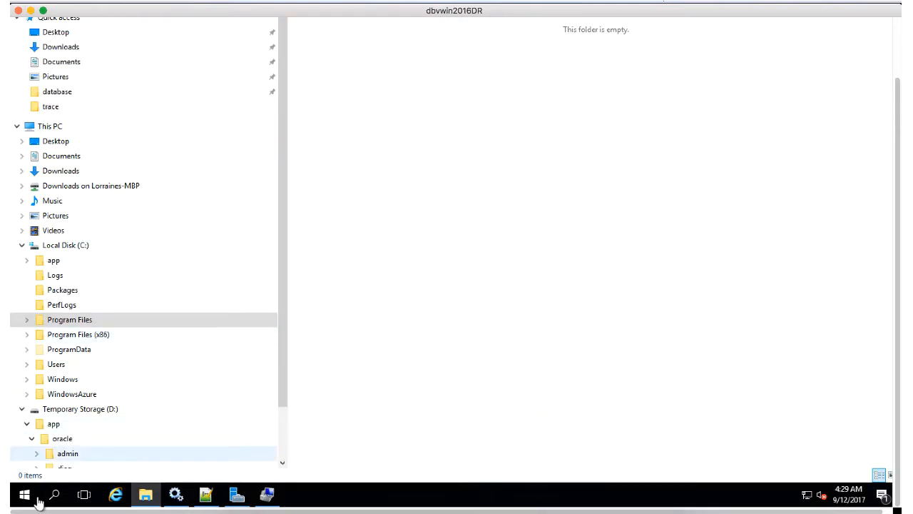
{"action": "right_click", "coordinate": [28, 497]}
{"action": "left_click", "coordinate": [79, 430]}
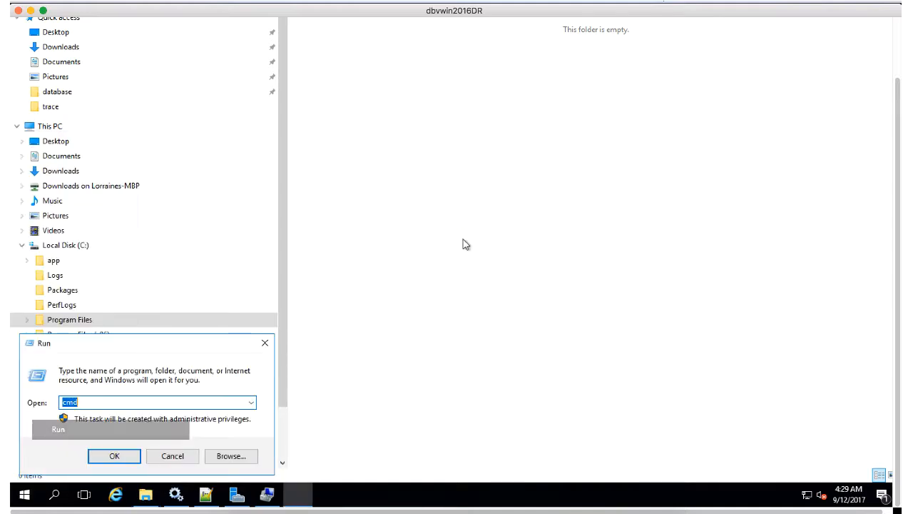
{"action": "left_click", "coordinate": [112, 459]}
{"action": "type", "text": "telne"}
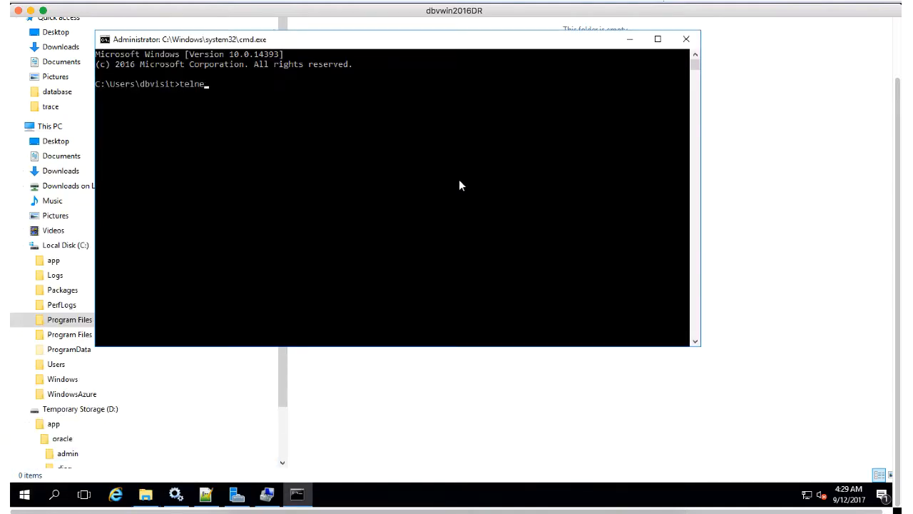
{"action": "type", "text": "t dbvwin2026 7890"}
{"action": "key", "text": "Return"}
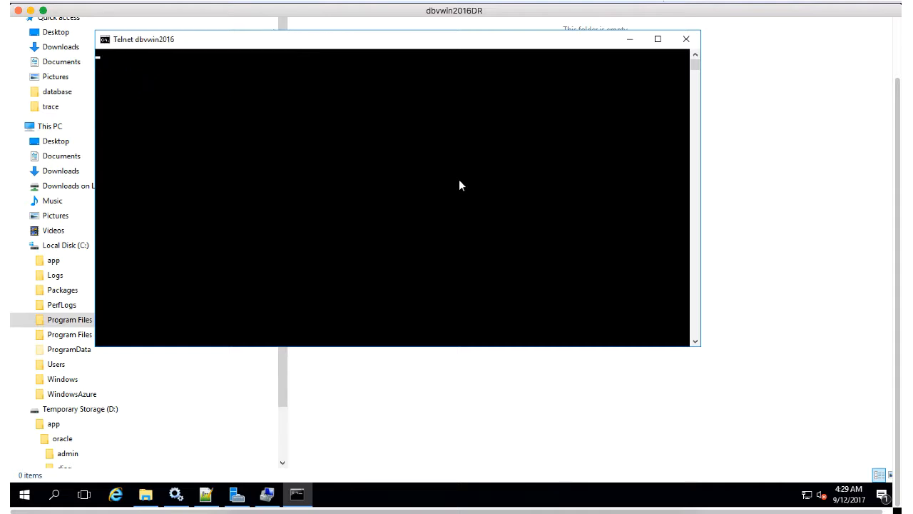
Repeat the telnet test to dbvwin2016 on port 7891 and close the Telnet window
{"action": "type", "text": "d"}
{"action": "key", "text": "Up"}
{"action": "key", "text": "BackSpace"}
{"action": "type", "text": "16 7891"}
{"action": "key", "text": "Return"}
{"action": "left_click", "coordinate": [687, 40]}
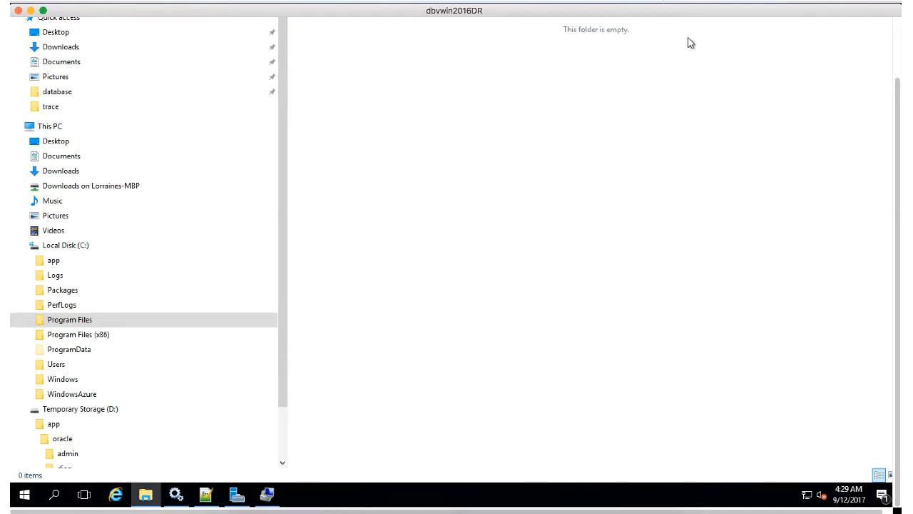
{"action": "right_click", "coordinate": [622, 508]}
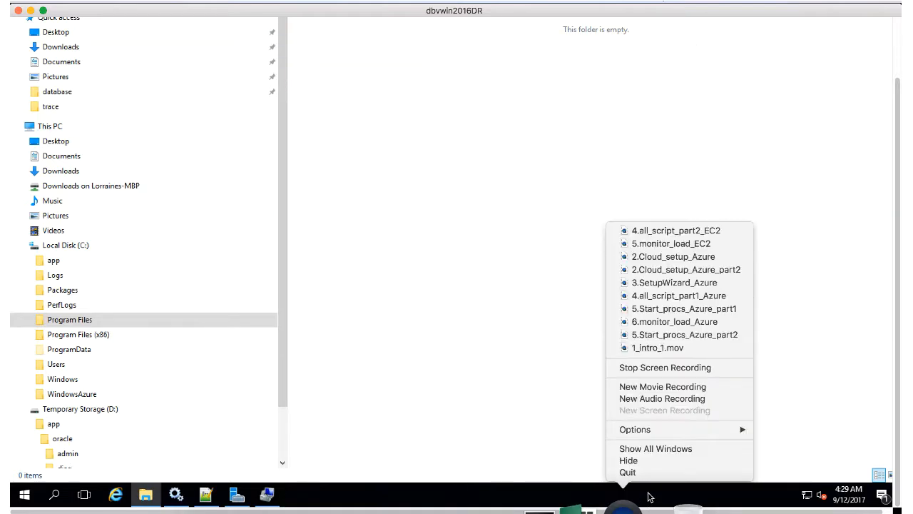
{"action": "left_click", "coordinate": [655, 370]}
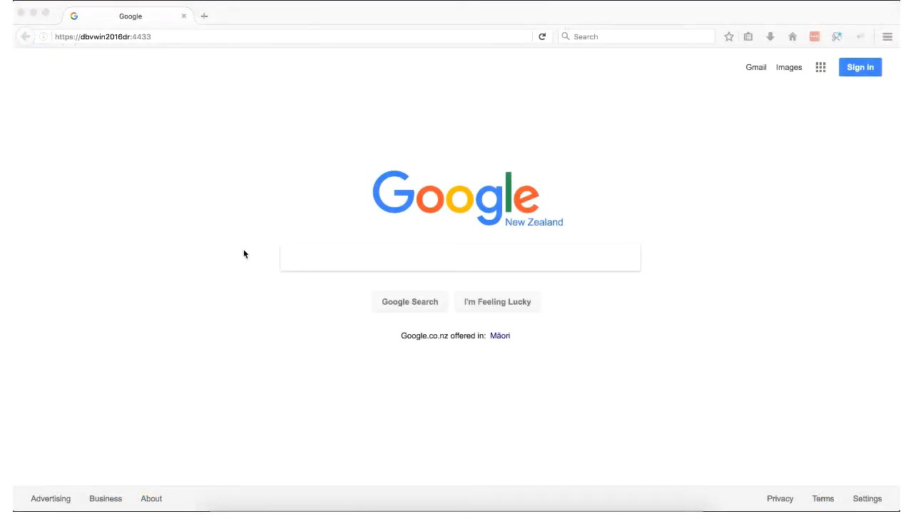
{"action": "left_click", "coordinate": [184, 36]}
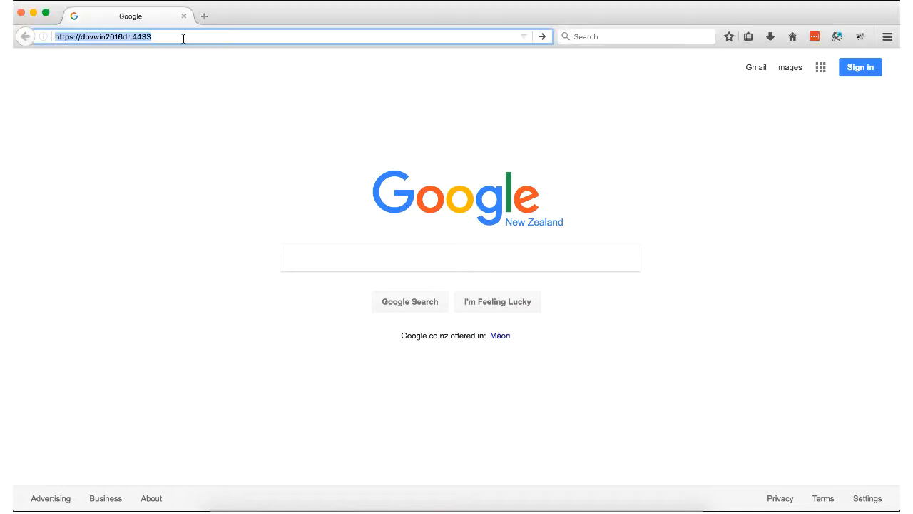
{"action": "left_click", "coordinate": [184, 37]}
{"action": "key", "text": "Return"}
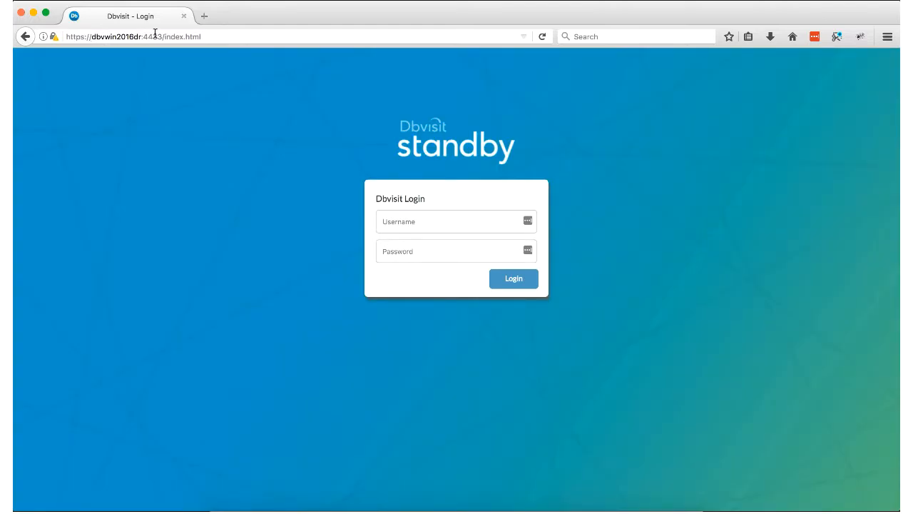
{"action": "left_click", "coordinate": [417, 220]}
{"action": "key", "text": "Tab"}
{"action": "left_click", "coordinate": [502, 284]}
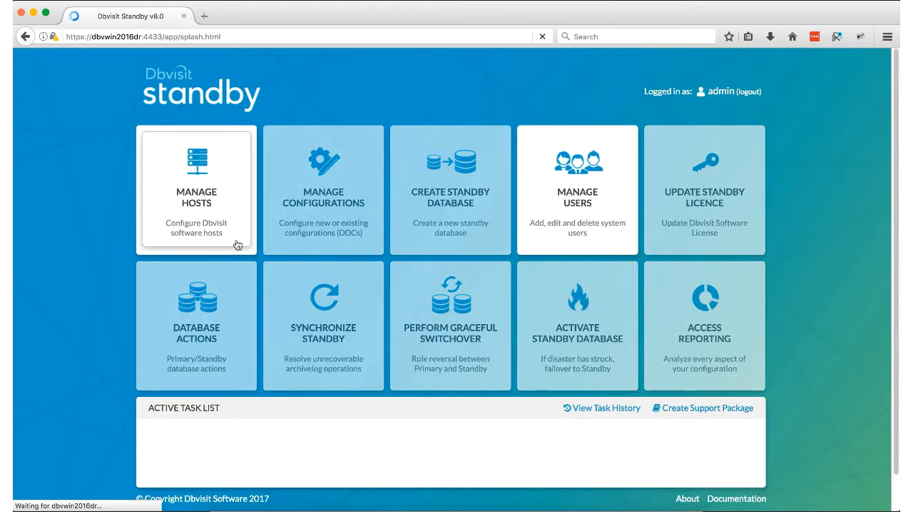
Register Windows host dbvwin2016 on port 7891 with the host passphrase
{"action": "left_click", "coordinate": [193, 217]}
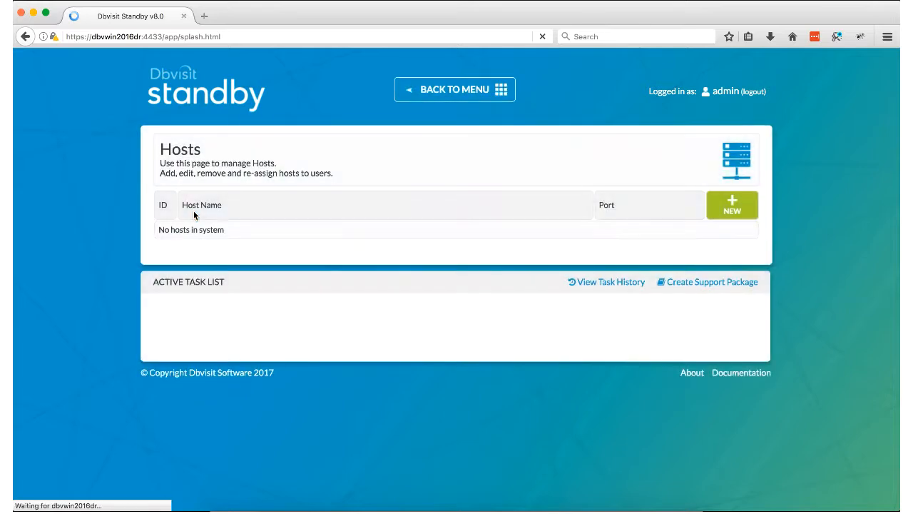
{"action": "left_click", "coordinate": [734, 208]}
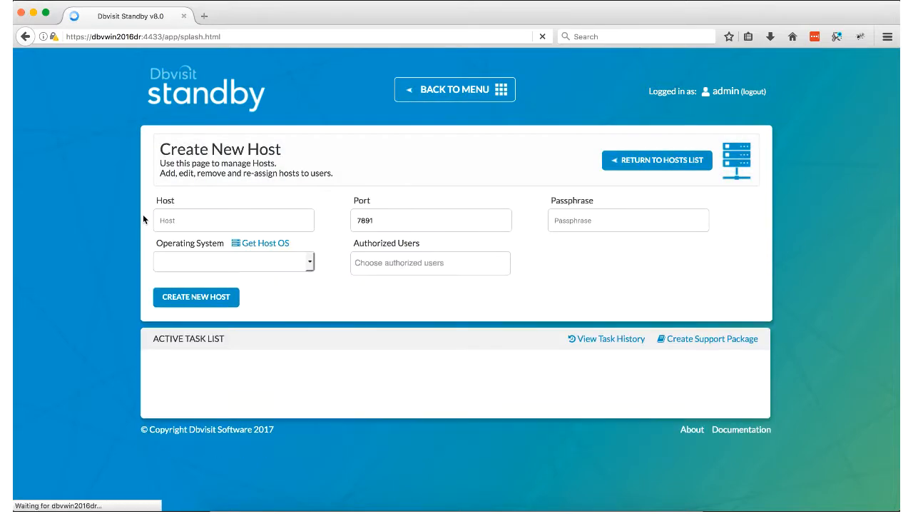
{"action": "type", "text": "dbvwin2016"}
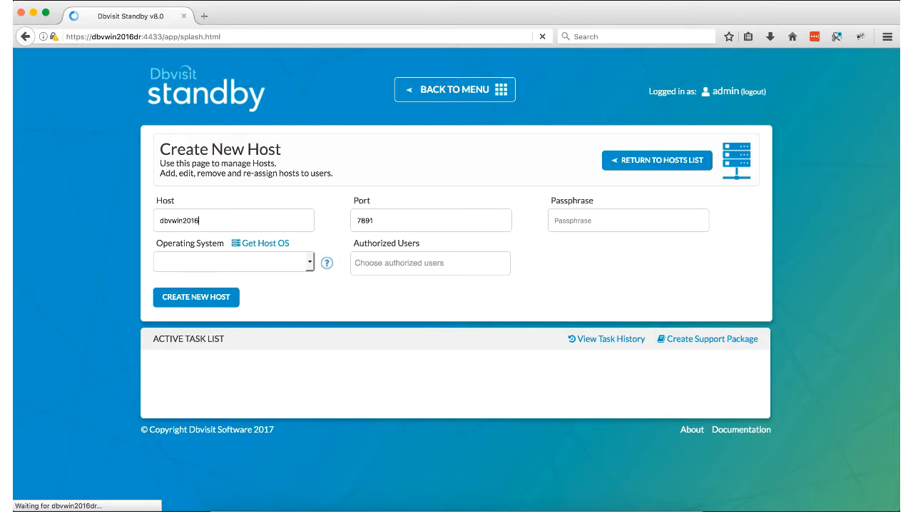
{"action": "left_click_drag", "start_coordinate": [372, 221], "coordinate": [350, 221]}
{"action": "left_click", "coordinate": [596, 219]}
{"action": "left_click", "coordinate": [310, 263]}
{"action": "left_click", "coordinate": [178, 269]}
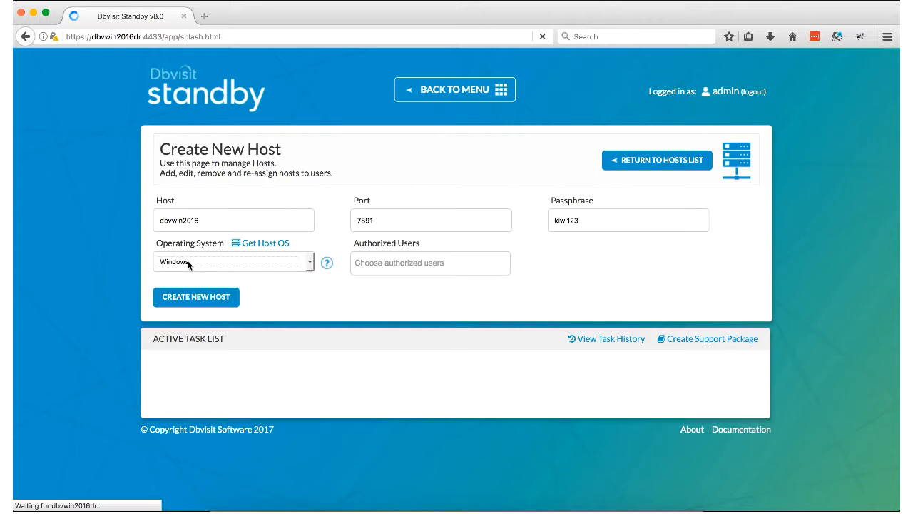
{"action": "left_click", "coordinate": [184, 305]}
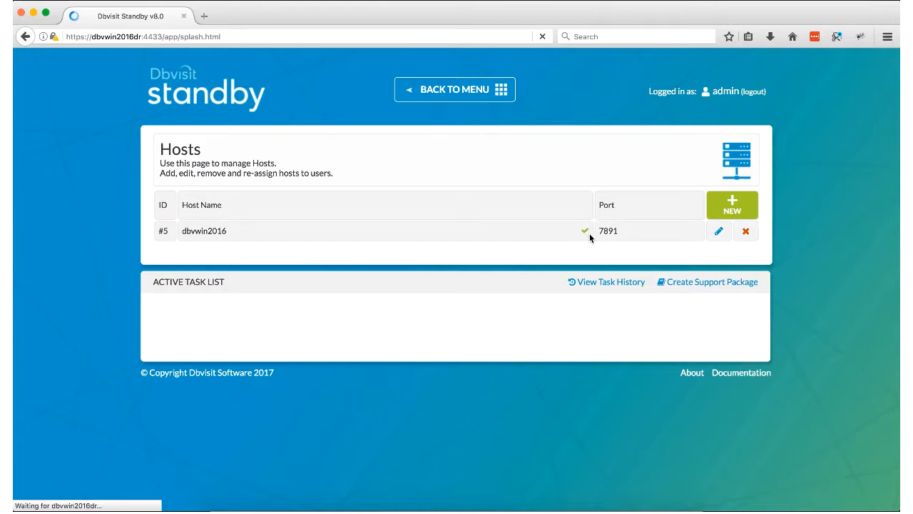
Register Windows host dbvwin2016DR with the same passphrase and return to the main menu
{"action": "mouse_move", "coordinate": [585, 230]}
{"action": "left_click", "coordinate": [740, 213]}
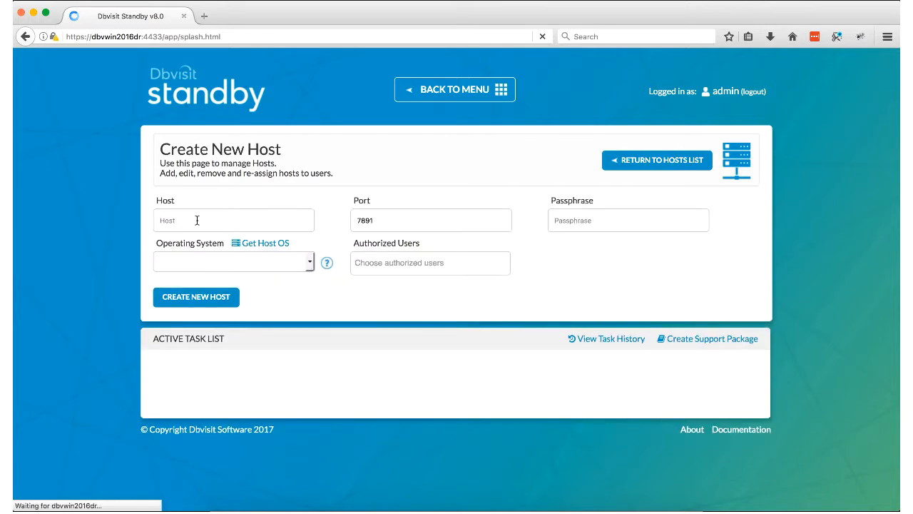
{"action": "left_click", "coordinate": [197, 220]}
{"action": "type", "text": "dbvwin2016DR"}
{"action": "key", "text": "Tab"}
{"action": "key", "text": "Tab"}
{"action": "left_click", "coordinate": [305, 263]}
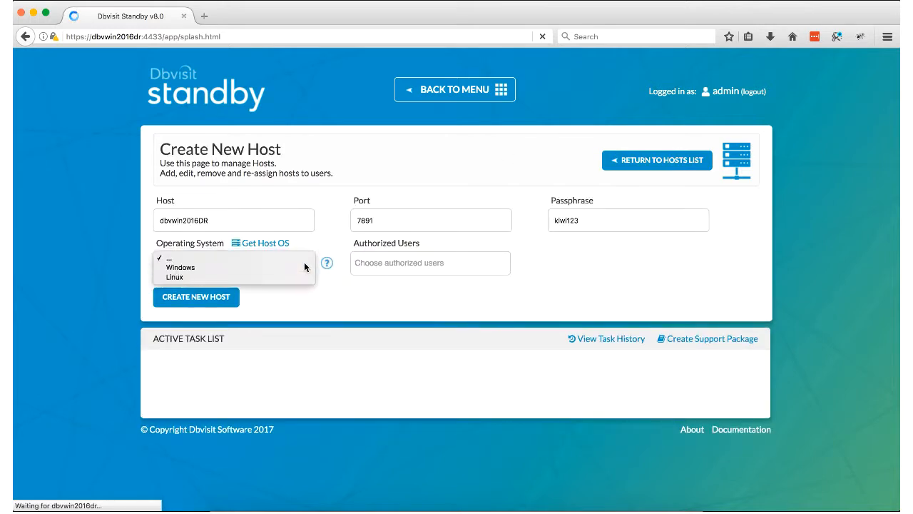
{"action": "left_click", "coordinate": [187, 267]}
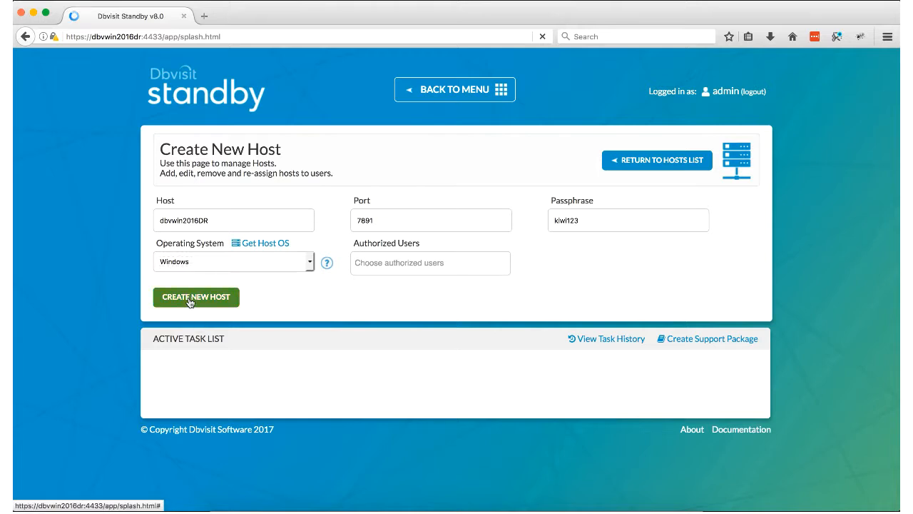
{"action": "left_click", "coordinate": [190, 300]}
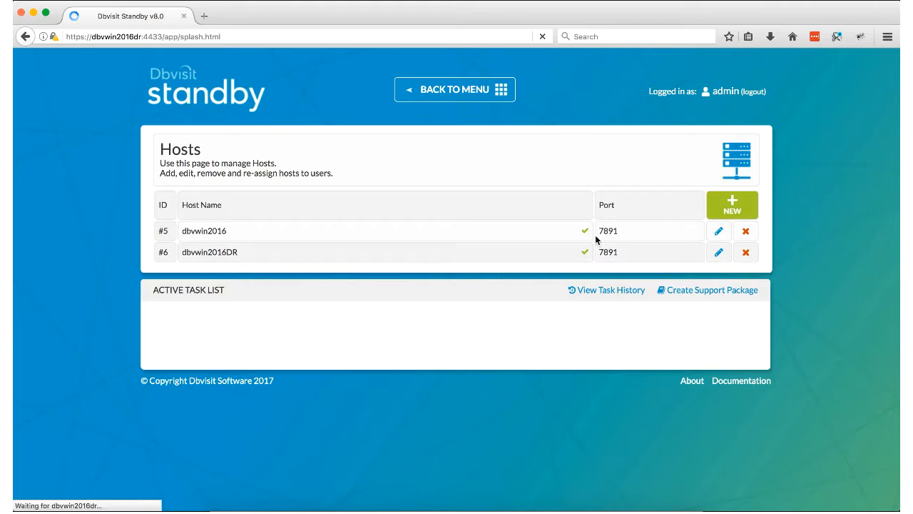
{"action": "left_click", "coordinate": [458, 90]}
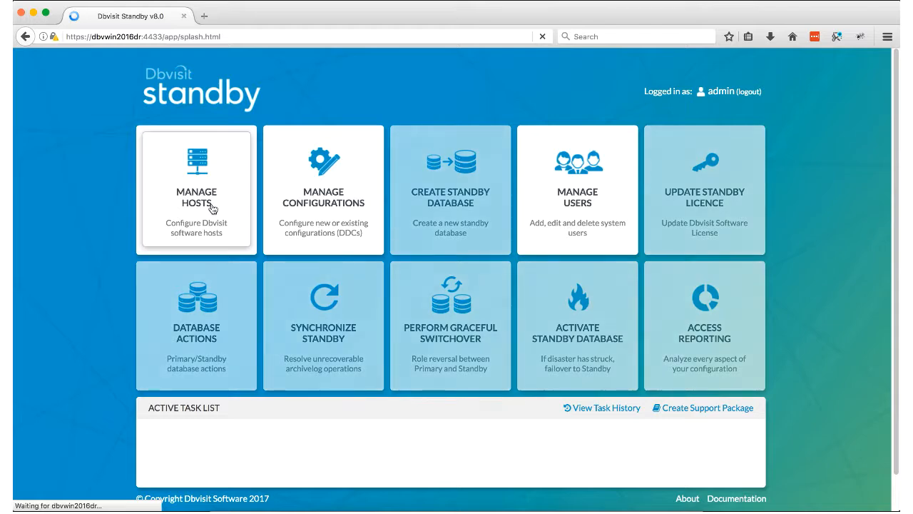
Start a new configuration with source host dbvwin2016 and accept the licence agreement
{"action": "left_click", "coordinate": [319, 188]}
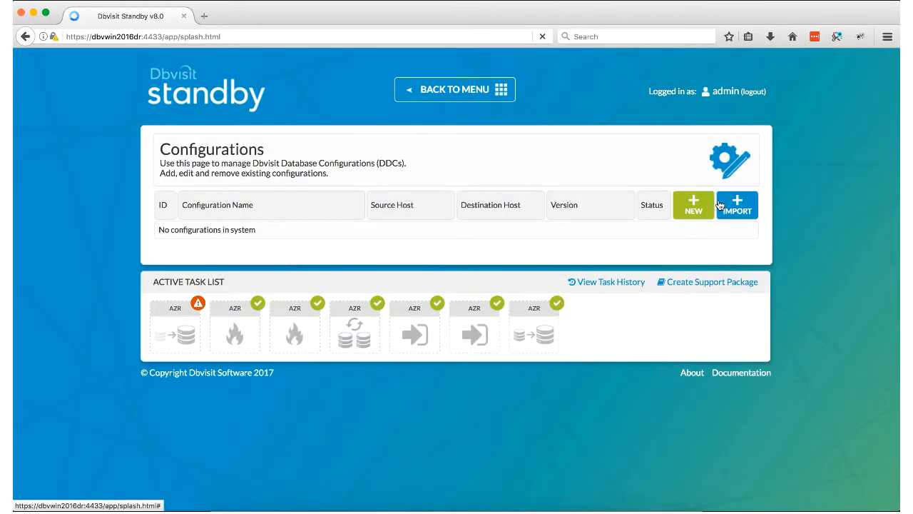
{"action": "left_click", "coordinate": [696, 206]}
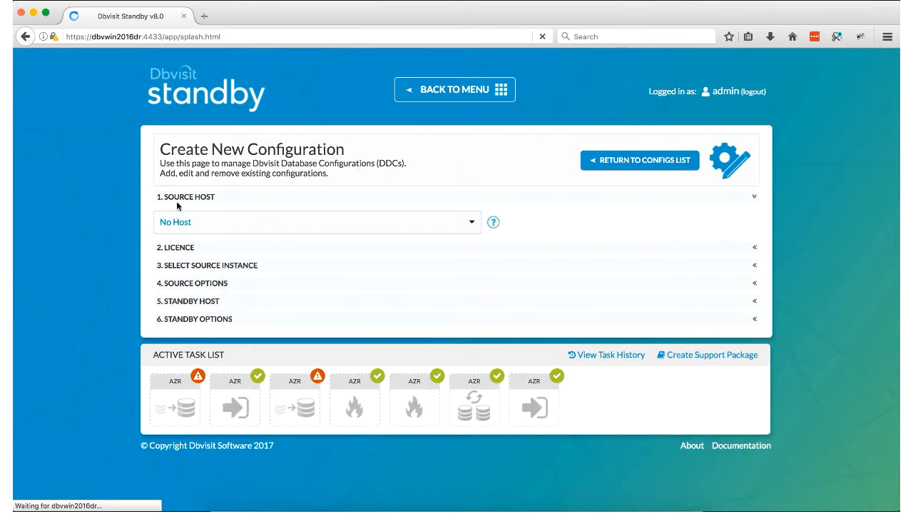
{"action": "left_click", "coordinate": [187, 223]}
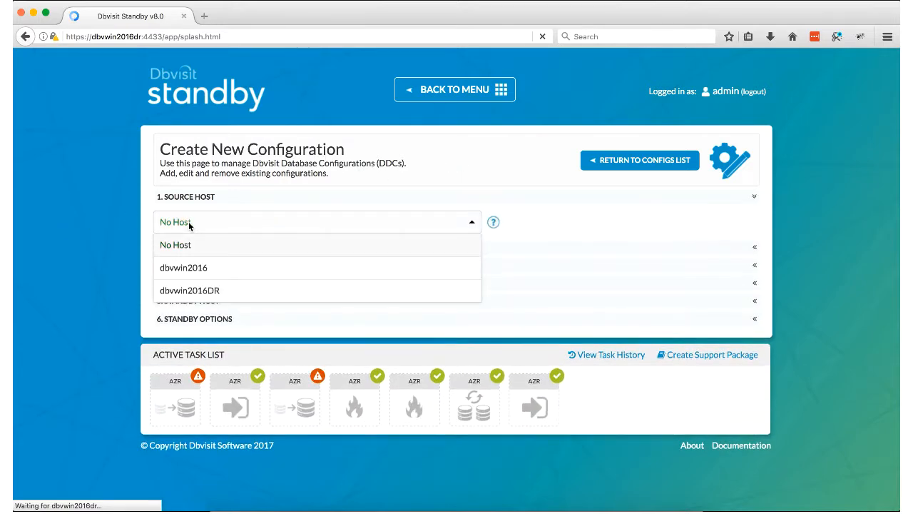
{"action": "left_click", "coordinate": [180, 267]}
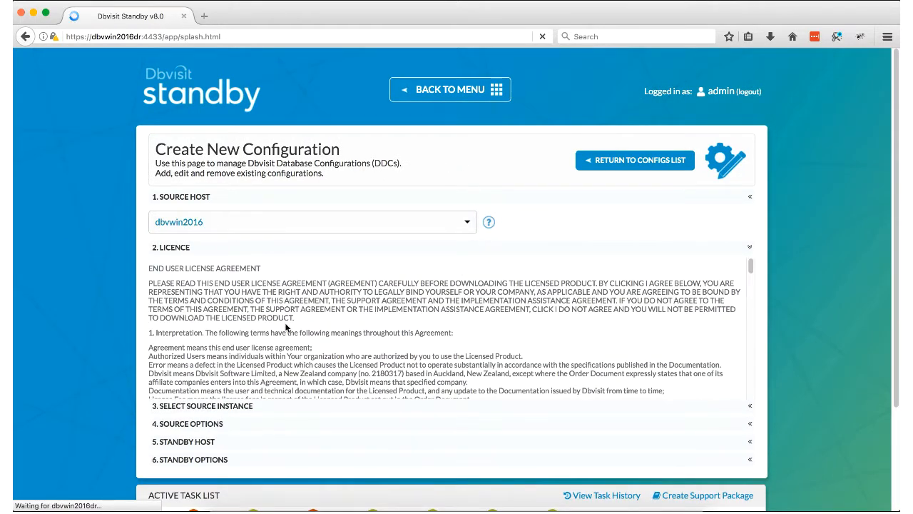
{"action": "scroll", "coordinate": [285, 325], "scroll_direction": "down", "scroll_amount": 20}
{"action": "scroll", "coordinate": [285, 320], "scroll_direction": "down", "scroll_amount": 2}
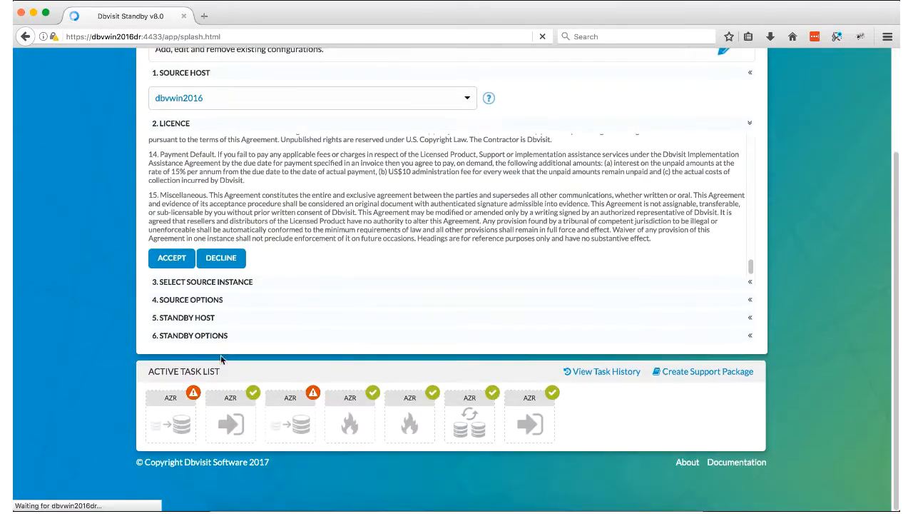
{"action": "left_click", "coordinate": [162, 308]}
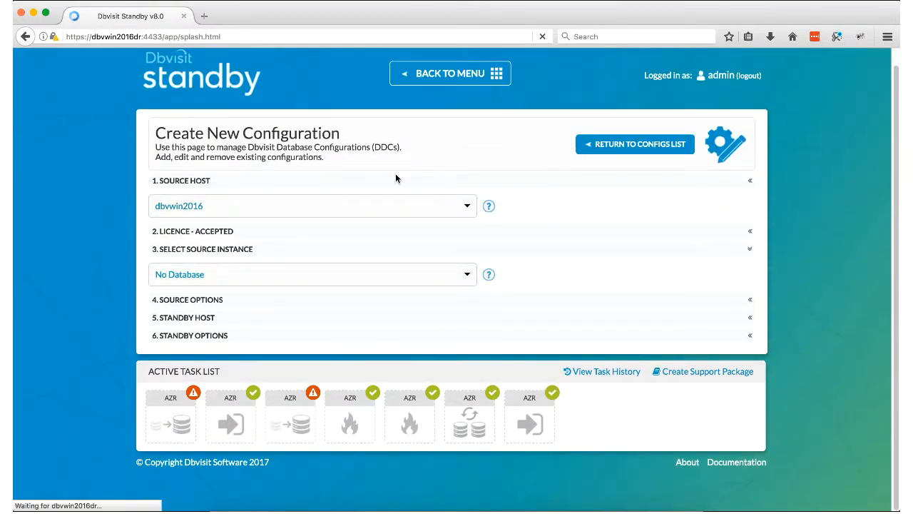
Pick DBV1 as source instance and review archive directory C:\app\oracle\dbvisit_arch\DBV1 and port 7890
{"action": "left_click", "coordinate": [208, 280]}
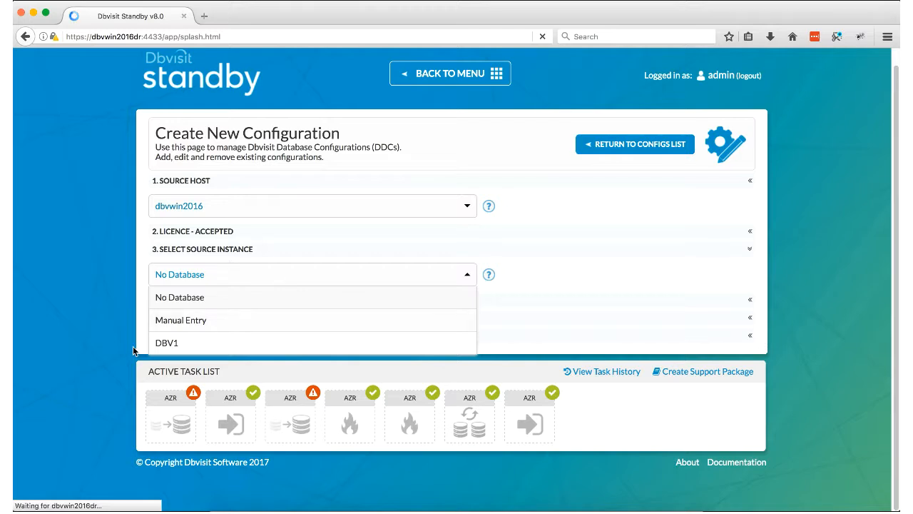
{"action": "left_click", "coordinate": [174, 343]}
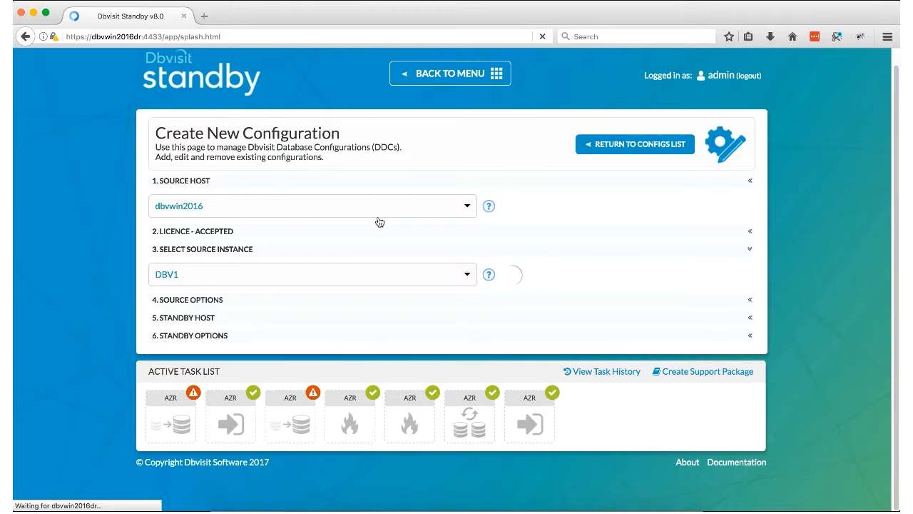
{"action": "scroll", "coordinate": [375, 219], "scroll_direction": "down", "scroll_amount": 4}
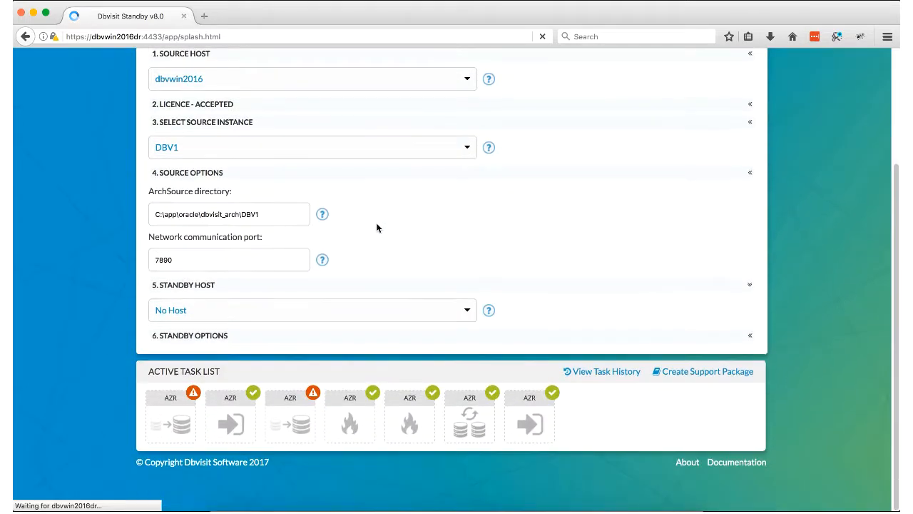
{"action": "triple_click", "coordinate": [240, 223]}
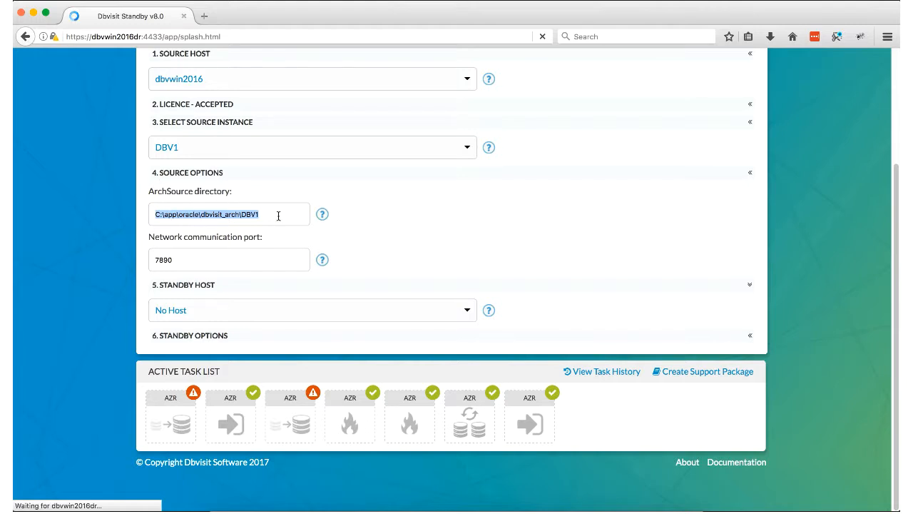
{"action": "left_click_drag", "start_coordinate": [184, 260], "coordinate": [150, 260]}
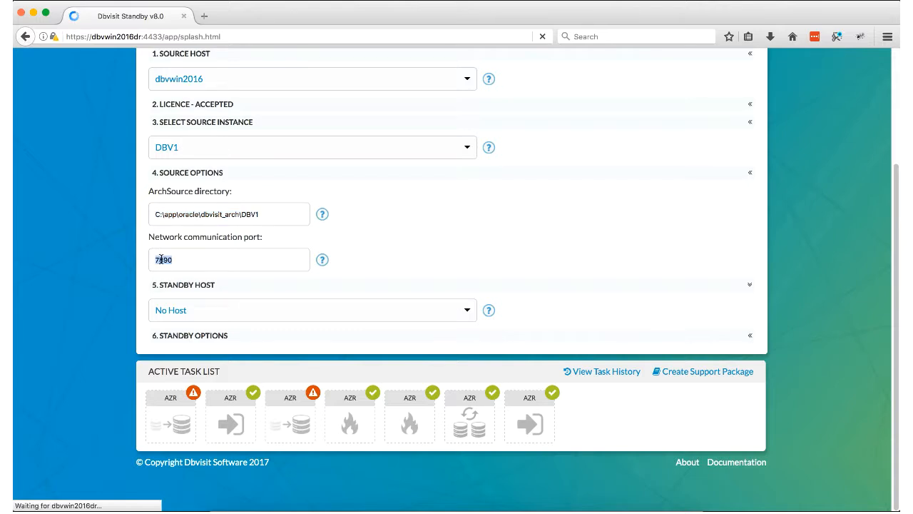
Choose dbvwin2016DR as the standby host and review its ArchDest and Dbvisit base directories
{"action": "left_click", "coordinate": [205, 317]}
{"action": "left_click", "coordinate": [175, 384]}
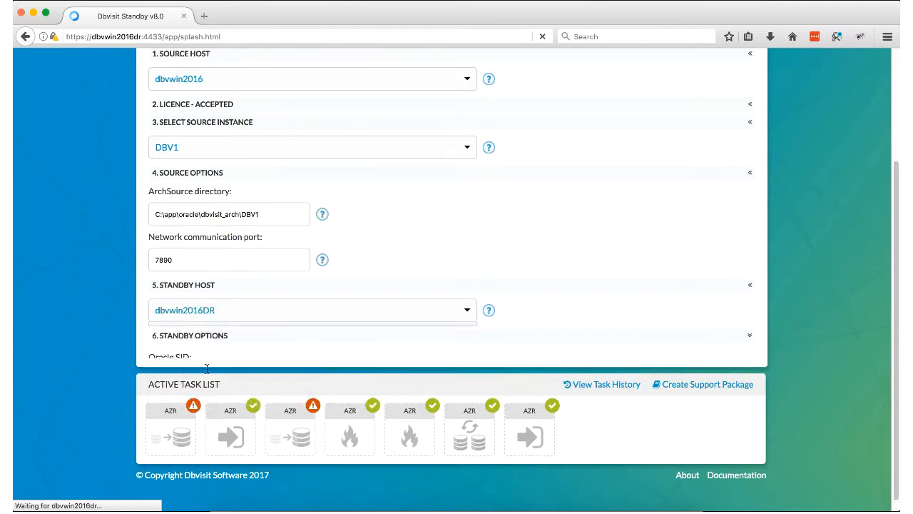
{"action": "scroll", "coordinate": [431, 276], "scroll_direction": "down", "scroll_amount": 4}
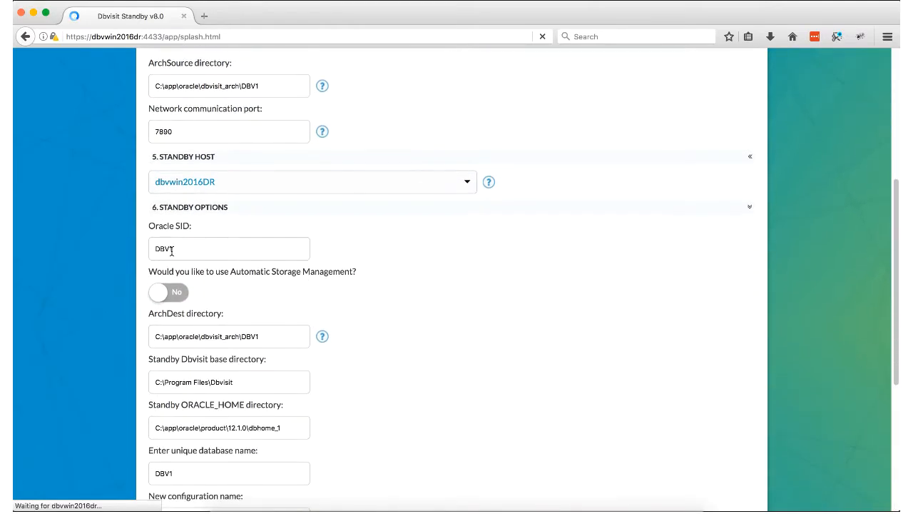
{"action": "left_click_drag", "start_coordinate": [180, 249], "coordinate": [152, 250]}
{"action": "scroll", "coordinate": [425, 309], "scroll_direction": "down", "scroll_amount": 2}
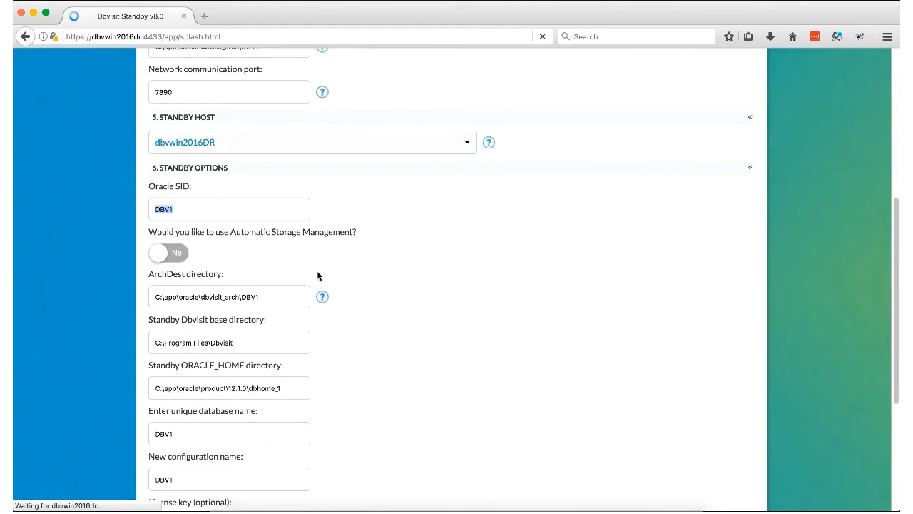
{"action": "left_click_drag", "start_coordinate": [155, 296], "coordinate": [260, 300]}
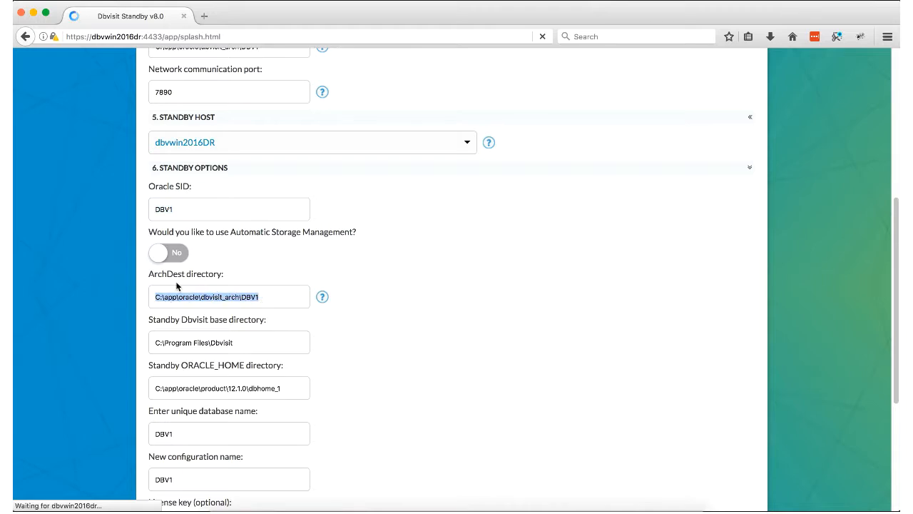
{"action": "left_click_drag", "start_coordinate": [260, 342], "coordinate": [144, 341]}
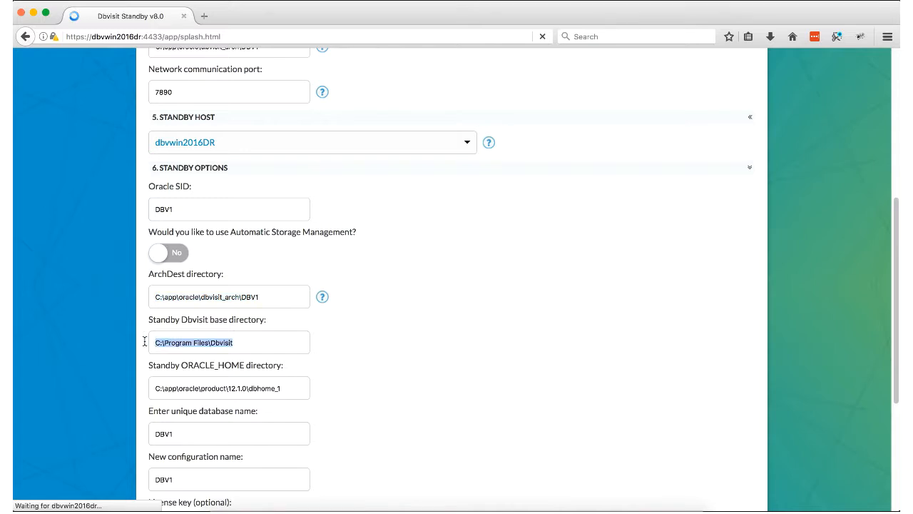
Rename the configuration from DBV1 to AZR1 and submit it
{"action": "scroll", "coordinate": [371, 328], "scroll_direction": "down", "scroll_amount": 3}
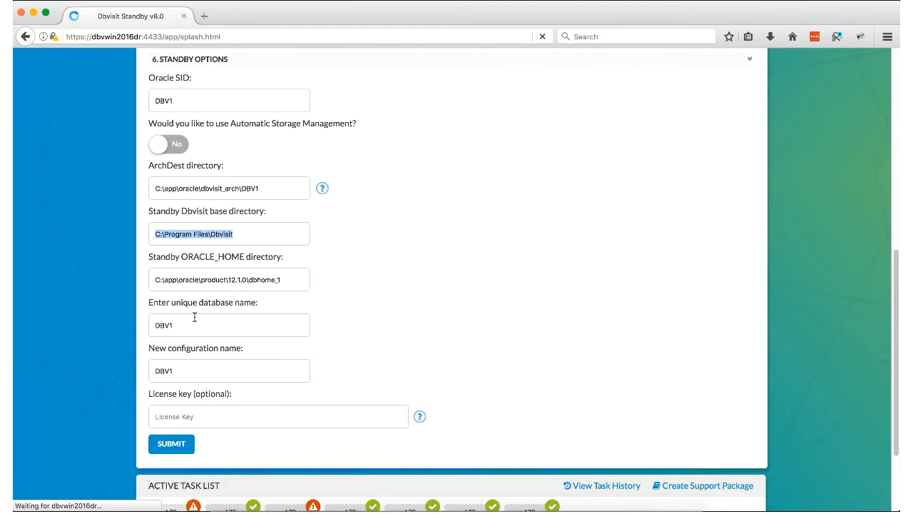
{"action": "left_click_drag", "start_coordinate": [184, 323], "coordinate": [146, 326]}
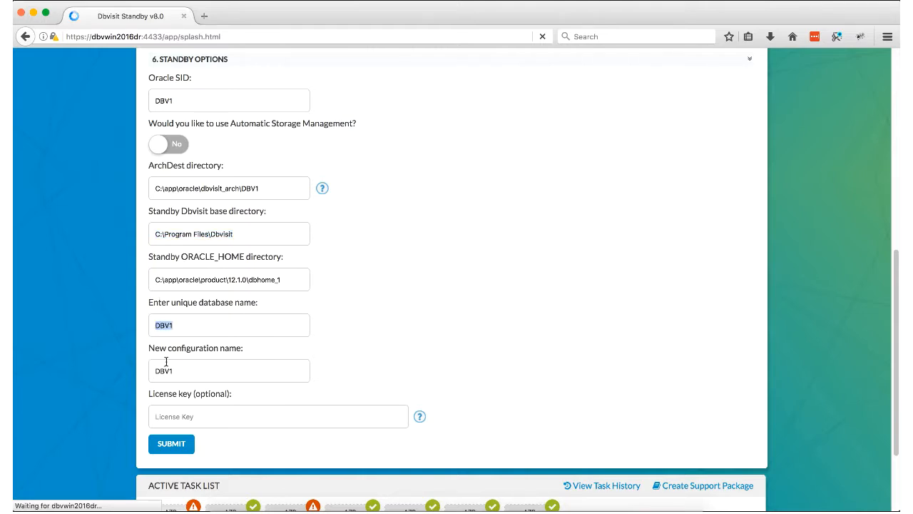
{"action": "left_click_drag", "start_coordinate": [184, 371], "coordinate": [153, 370]}
{"action": "type", "text": "AZR1"}
{"action": "left_click", "coordinate": [166, 446]}
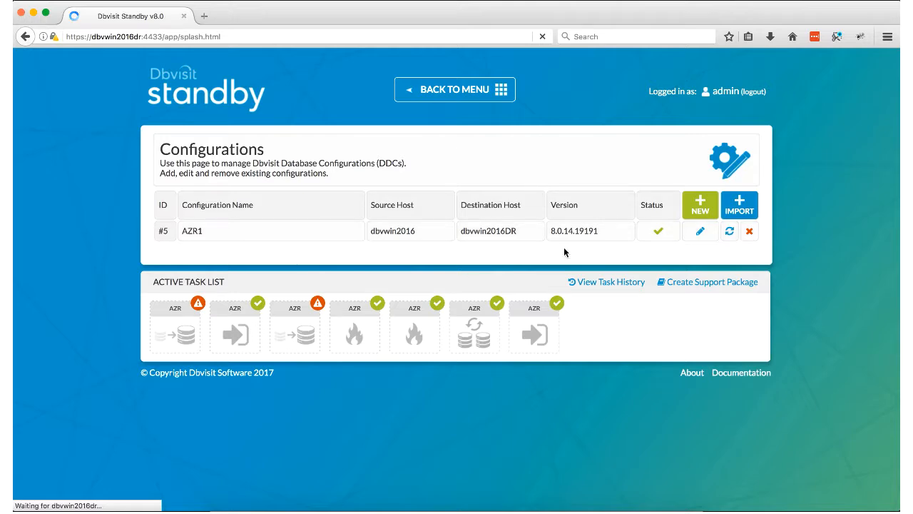
Open the standby licence update page and select configuration AZR1
{"action": "left_click", "coordinate": [452, 91]}
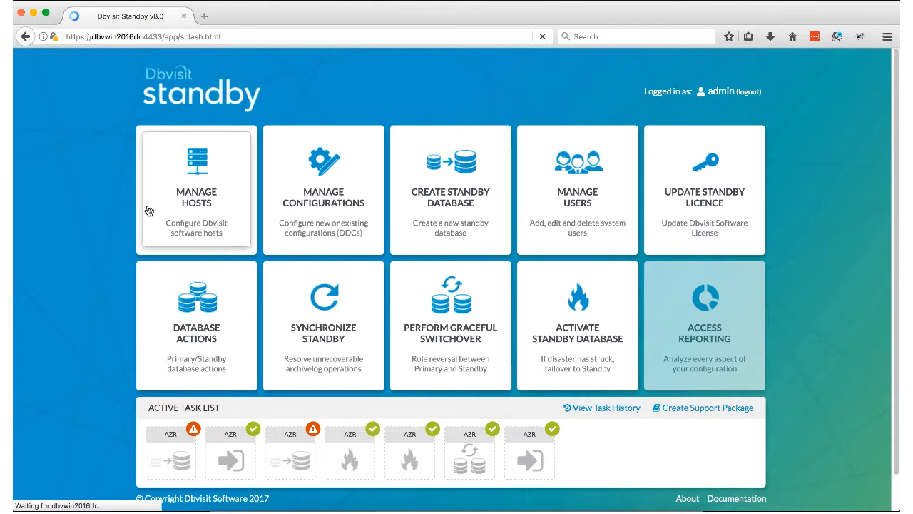
{"action": "left_click", "coordinate": [695, 217]}
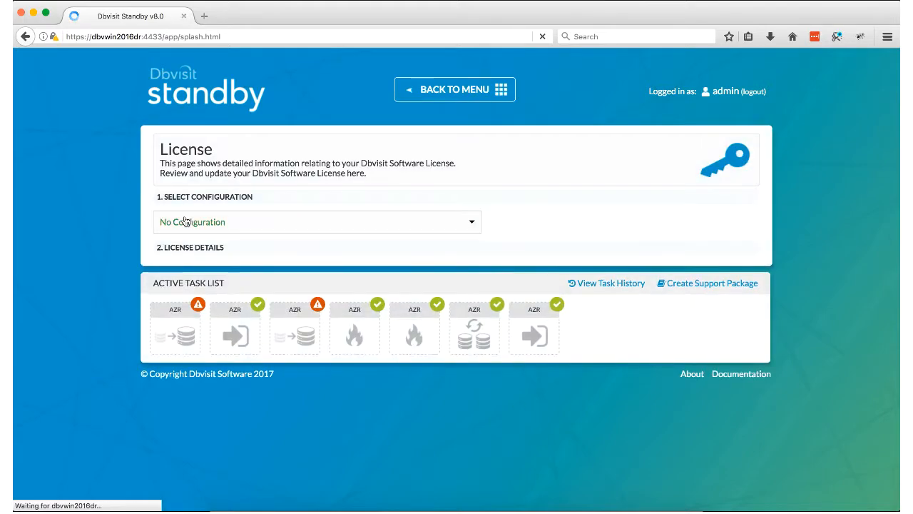
{"action": "left_click", "coordinate": [184, 221]}
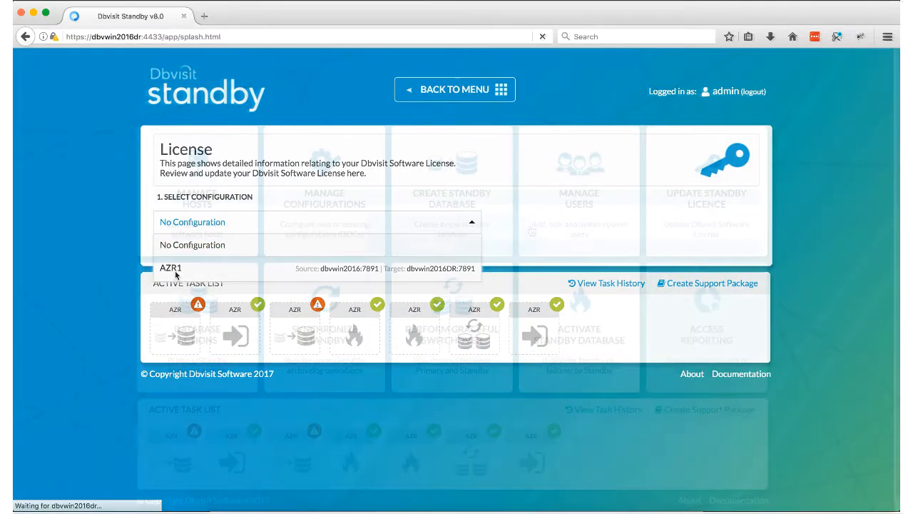
{"action": "left_click", "coordinate": [175, 269]}
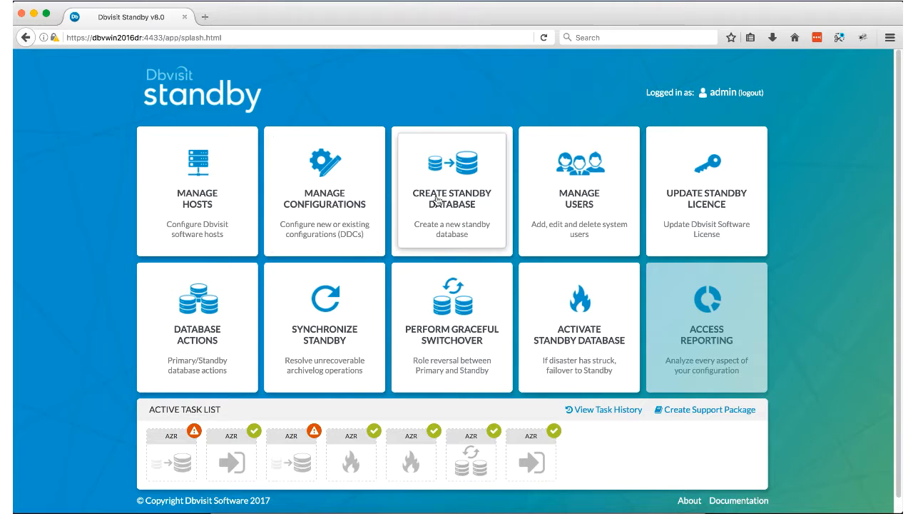
Start Create Standby Database with configuration AZR1 selected
{"action": "left_click", "coordinate": [480, 226]}
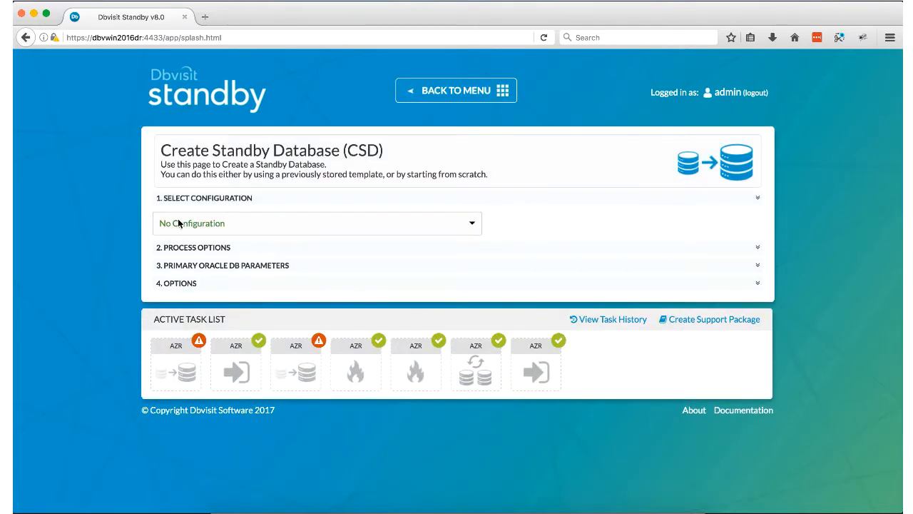
{"action": "left_click", "coordinate": [178, 223]}
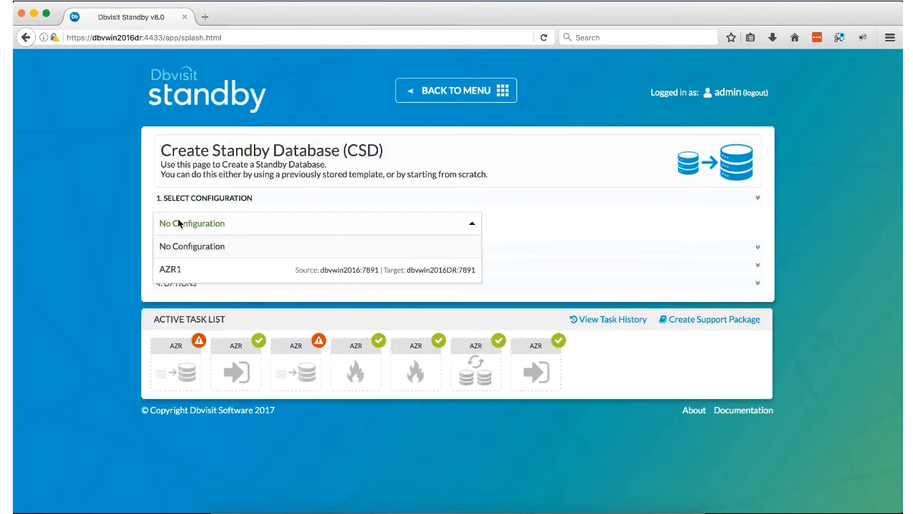
{"action": "left_click", "coordinate": [163, 269]}
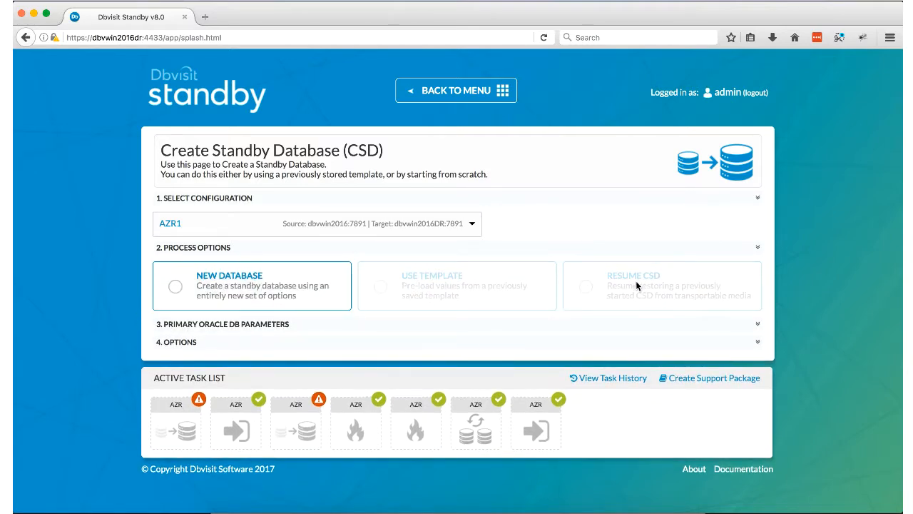
Choose NEW DATABASE and review DBV1's parameters down to the Options section
{"action": "left_click", "coordinate": [175, 286]}
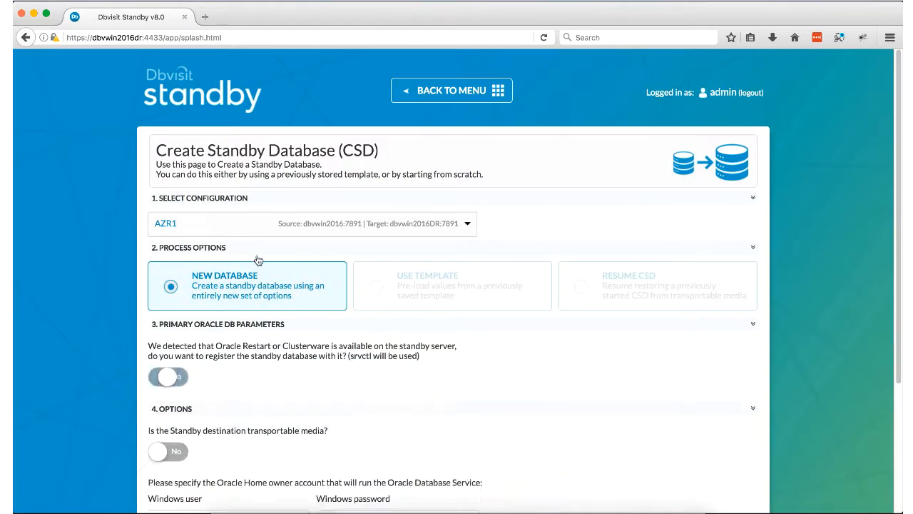
{"action": "scroll", "coordinate": [295, 250], "scroll_direction": "down", "scroll_amount": 4}
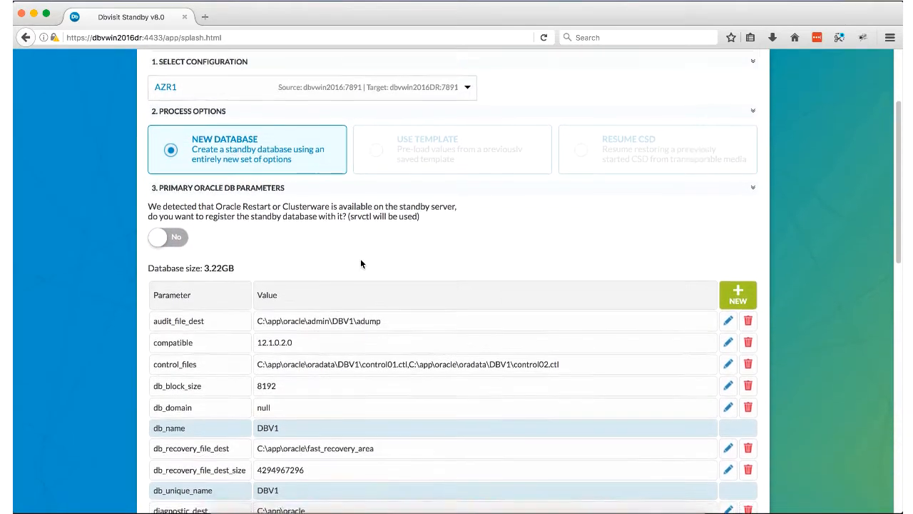
{"action": "scroll", "coordinate": [386, 265], "scroll_direction": "down", "scroll_amount": 2}
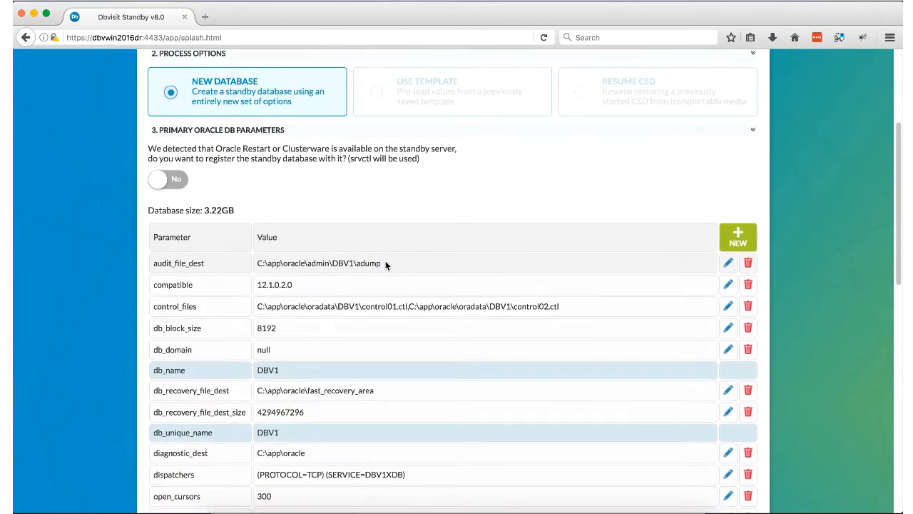
{"action": "scroll", "coordinate": [385, 266], "scroll_direction": "down", "scroll_amount": 1}
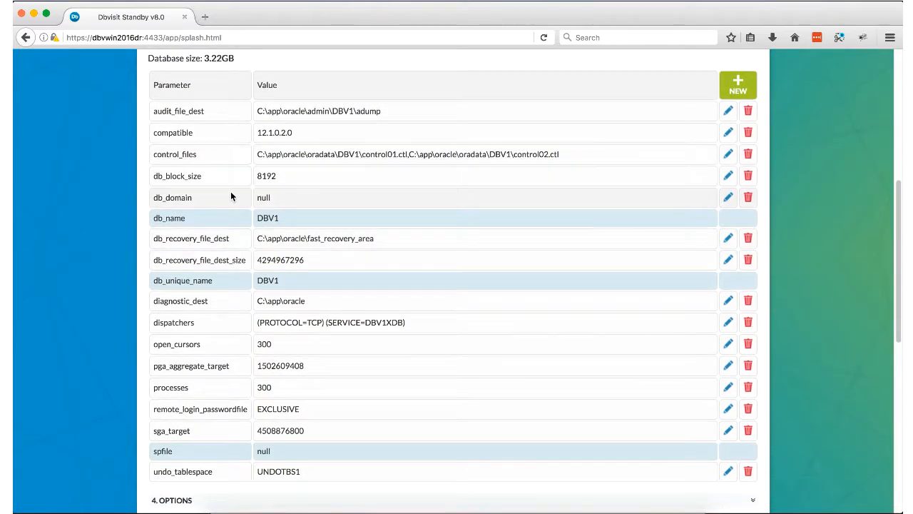
{"action": "scroll", "coordinate": [230, 192], "scroll_direction": "up", "scroll_amount": 1}
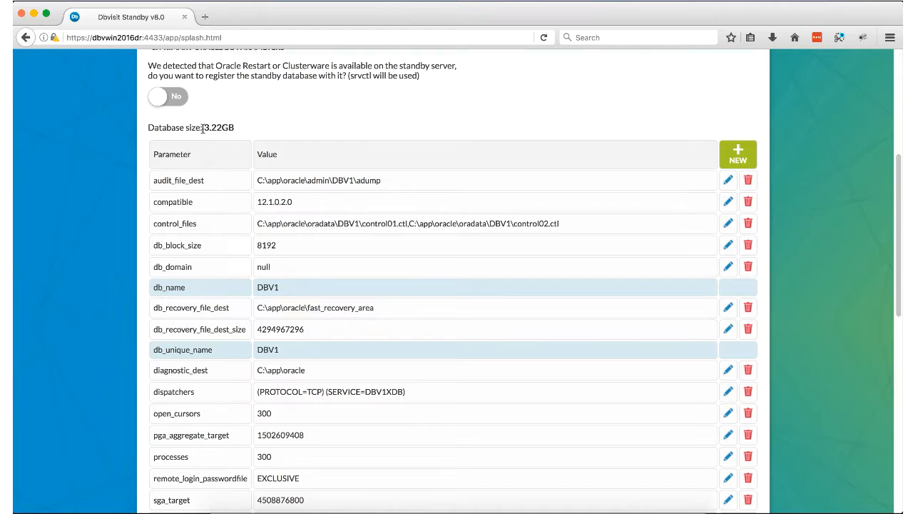
{"action": "scroll", "coordinate": [381, 238], "scroll_direction": "down", "scroll_amount": 2}
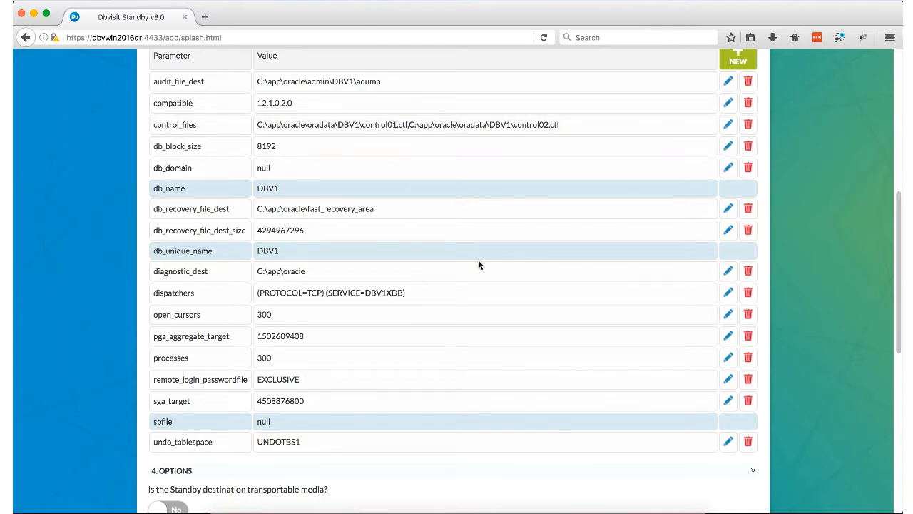
{"action": "scroll", "coordinate": [477, 269], "scroll_direction": "down", "scroll_amount": 6}
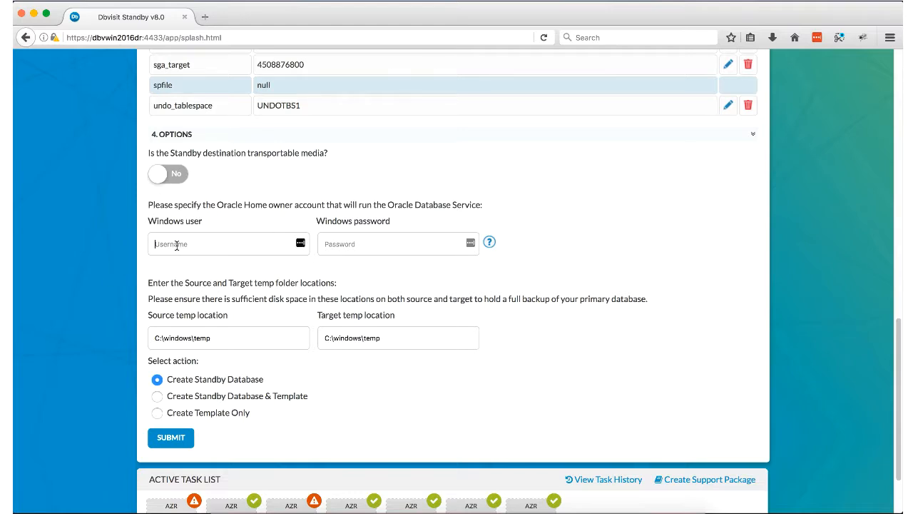
Enter the Oracle Home owner's Windows user and password, then submit standby creation
{"action": "type", "text": "oracle"}
{"action": "left_click", "coordinate": [335, 242]}
{"action": "type", "text": "o"}
{"action": "left_click", "coordinate": [170, 440]}
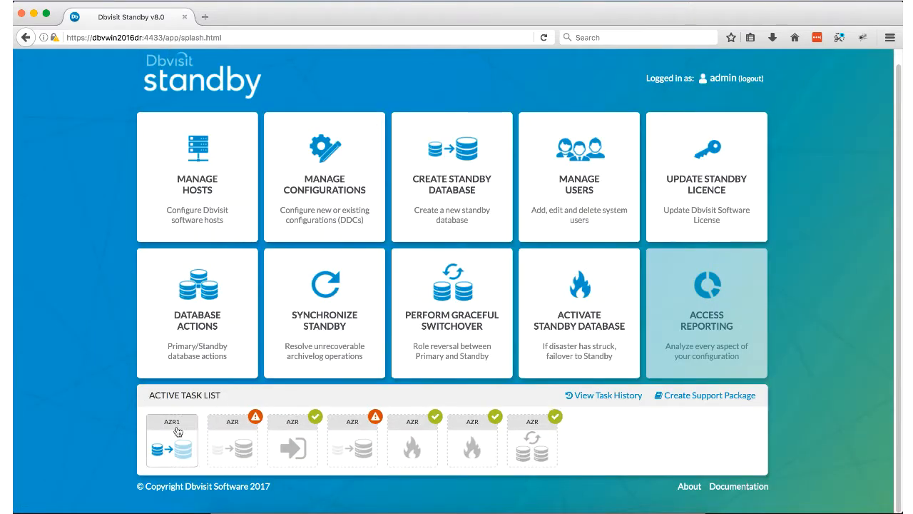
Inspect the AZR1 Creating Standby Database task and review its log before closing it
{"action": "left_click", "coordinate": [177, 431]}
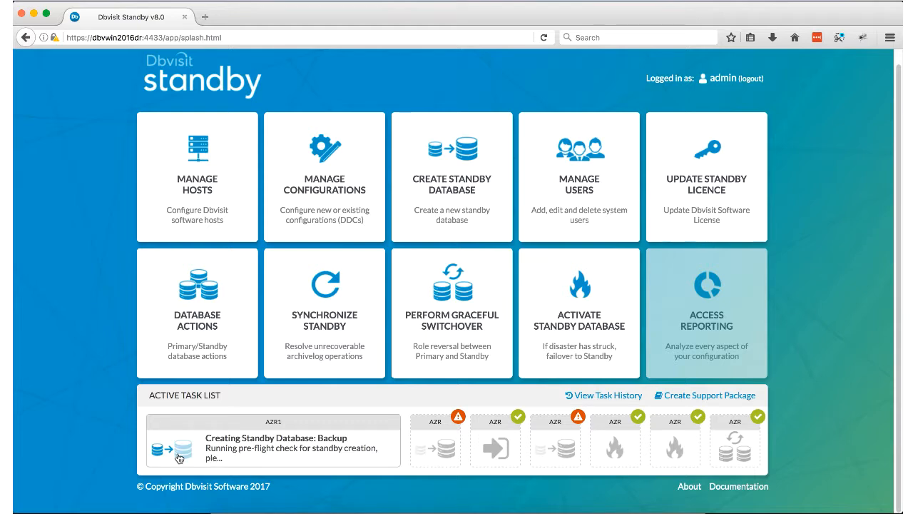
{"action": "left_click", "coordinate": [195, 437]}
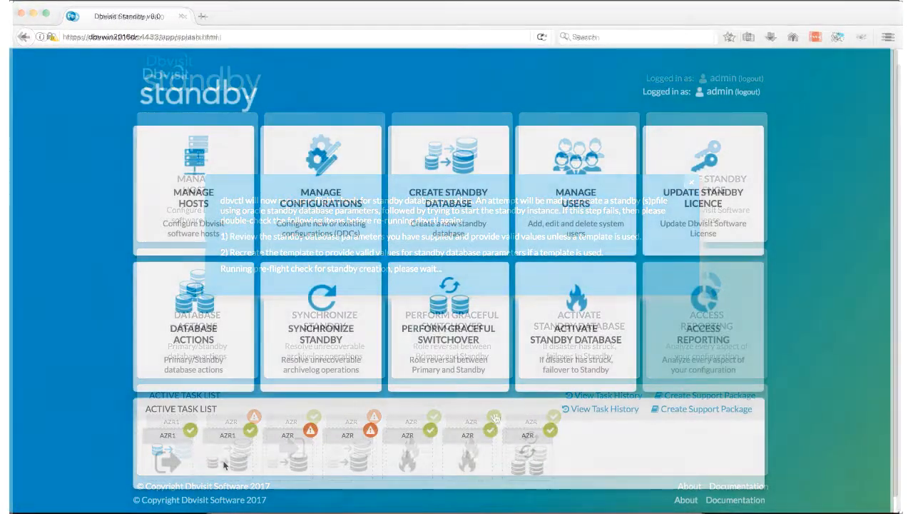
{"action": "left_click", "coordinate": [230, 462]}
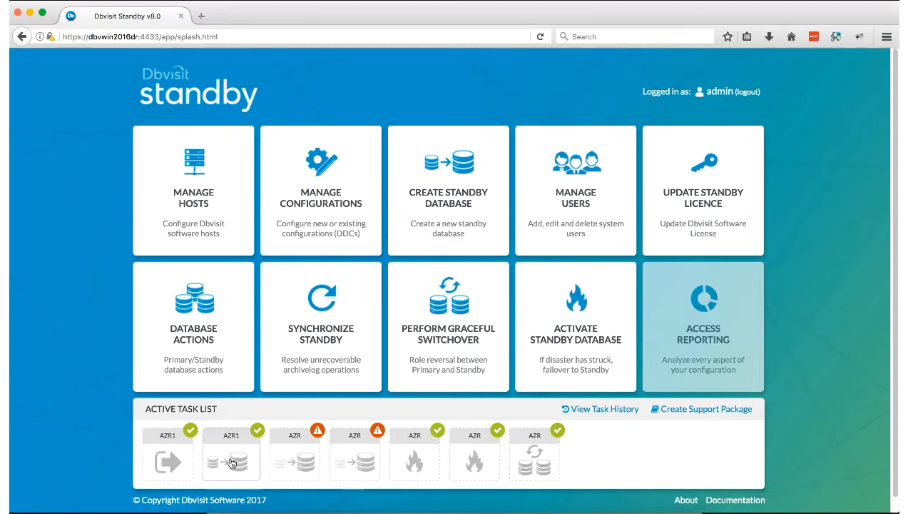
{"action": "left_click", "coordinate": [242, 459]}
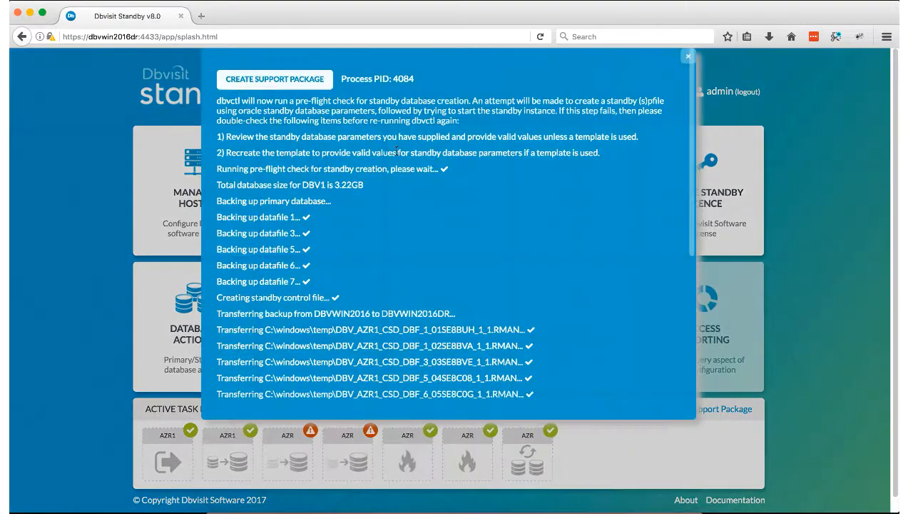
{"action": "scroll", "coordinate": [482, 185], "scroll_direction": "down", "scroll_amount": 5}
{"action": "scroll", "coordinate": [500, 235], "scroll_direction": "up", "scroll_amount": 5}
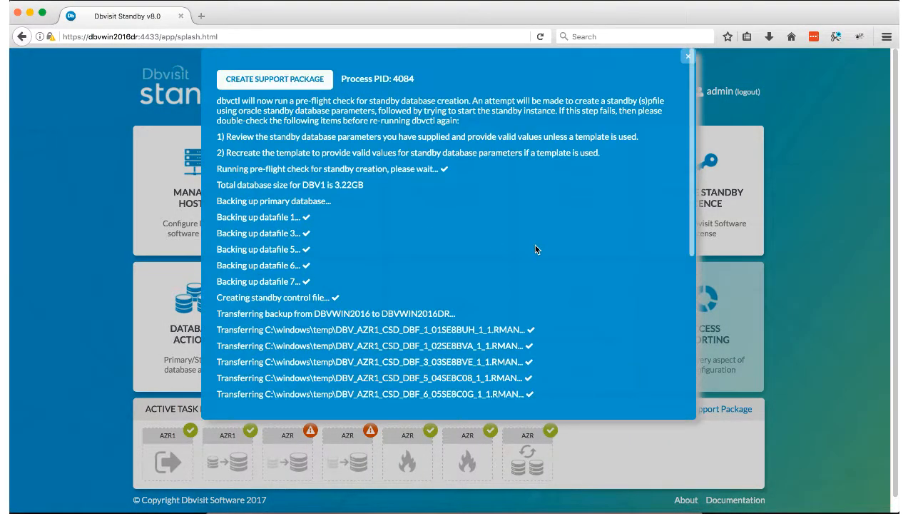
{"action": "left_click", "coordinate": [688, 58]}
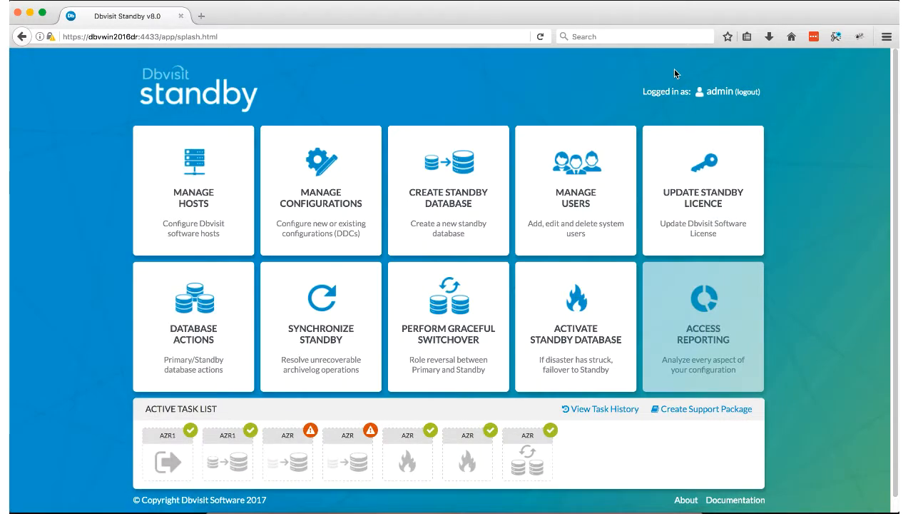
{"action": "left_click", "coordinate": [192, 326]}
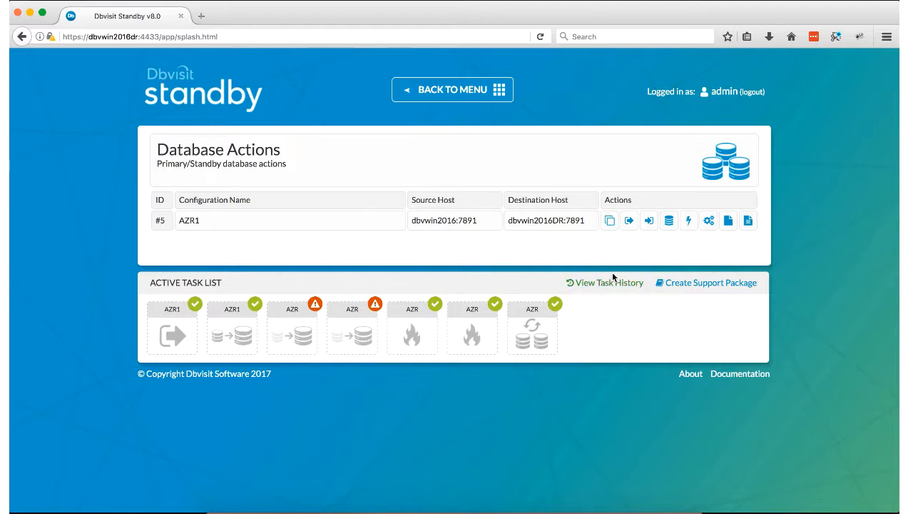
{"action": "left_click", "coordinate": [609, 221]}
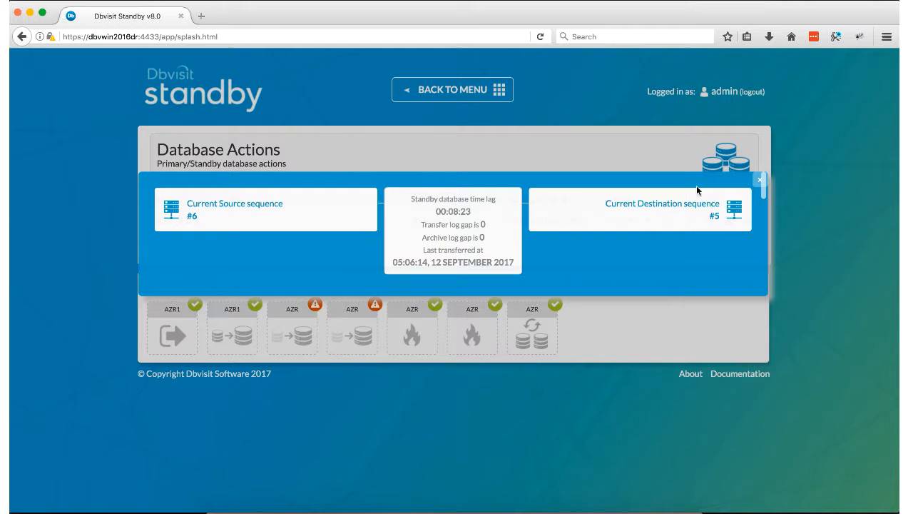
{"action": "left_click", "coordinate": [760, 181]}
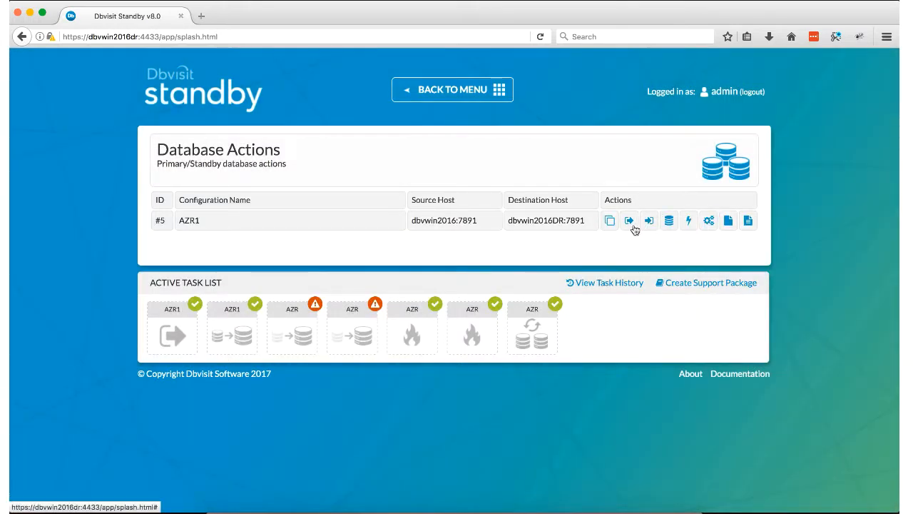
{"action": "left_click", "coordinate": [671, 226]}
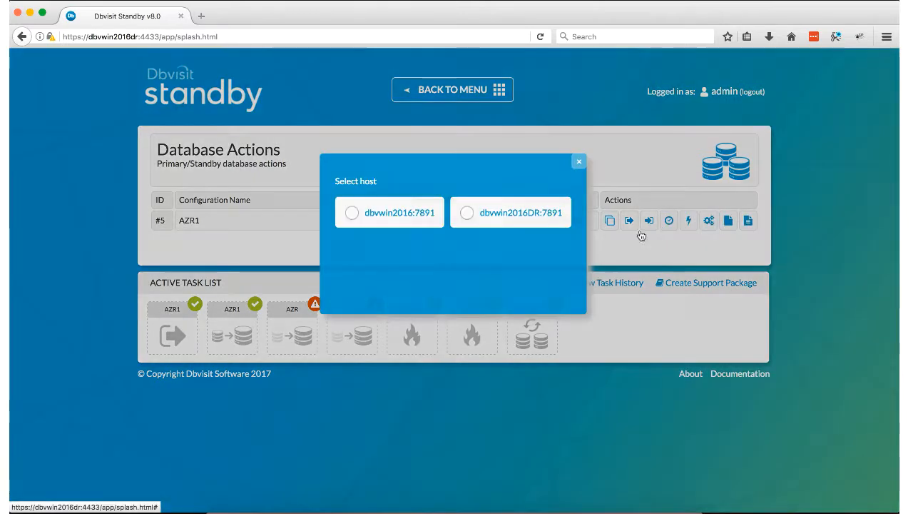
{"action": "left_click", "coordinate": [352, 213]}
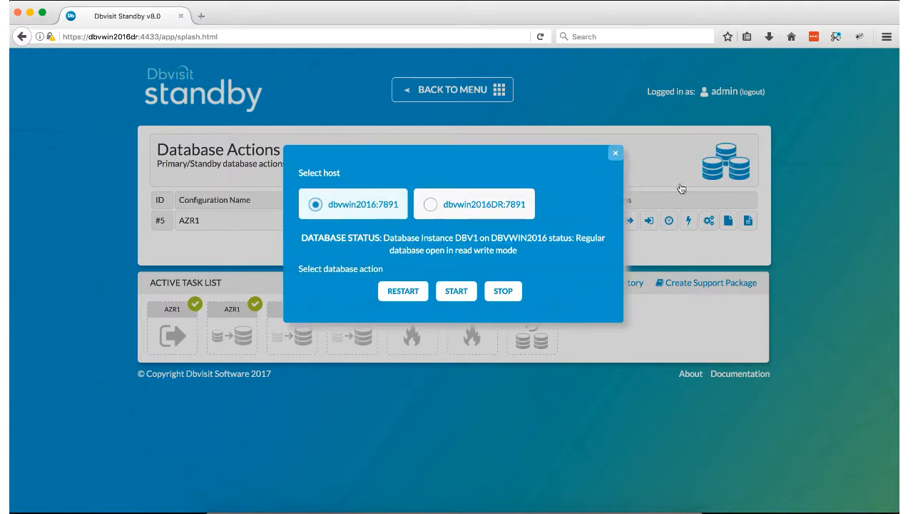
{"action": "left_click", "coordinate": [615, 153]}
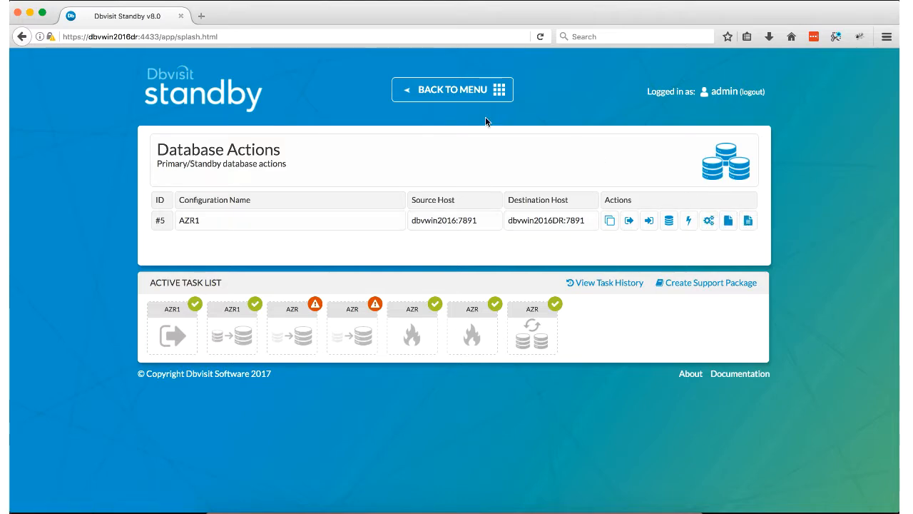
{"action": "left_click", "coordinate": [440, 91]}
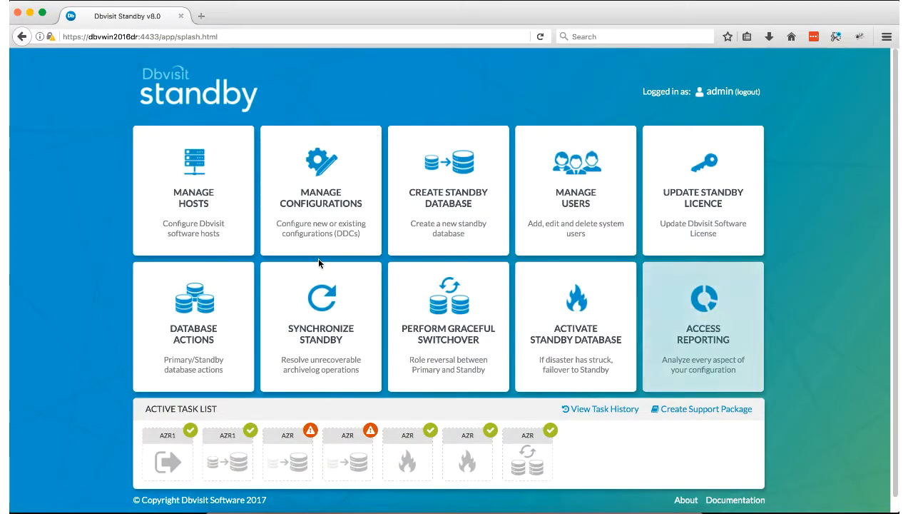